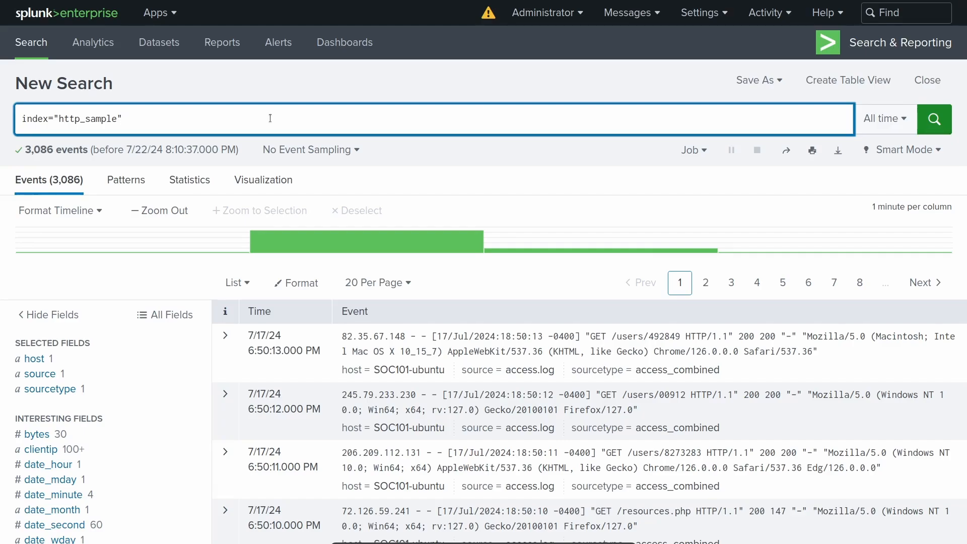
- Append a pipe to the index="http_sample" search and expand the first event to view its fields
{"action": "type", "text": "|"}
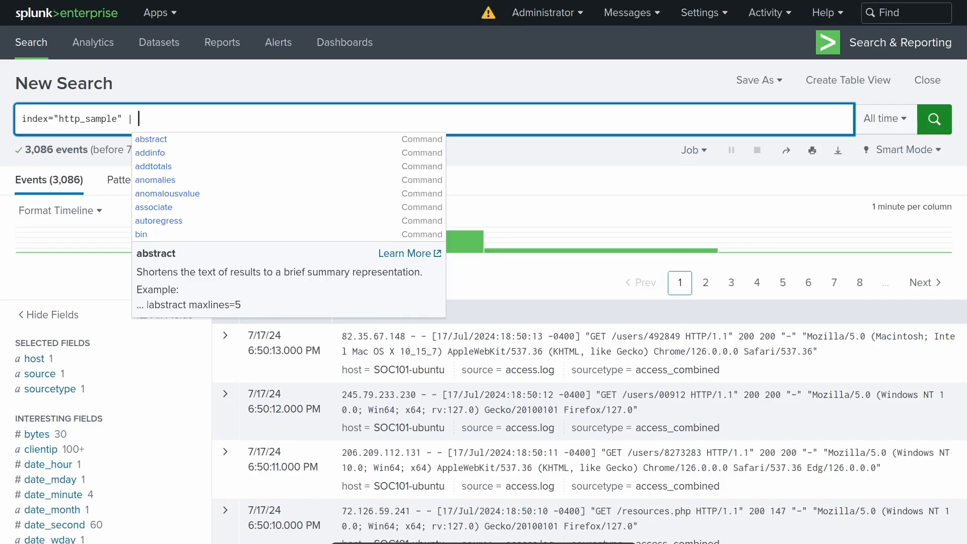
{"action": "left_click", "coordinate": [343, 103]}
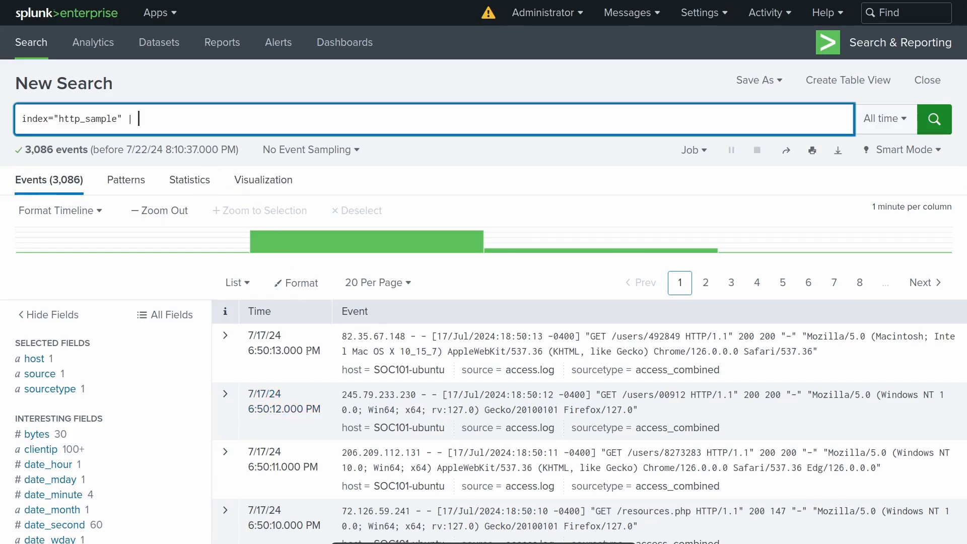
{"action": "left_click", "coordinate": [224, 341]}
{"action": "scroll", "coordinate": [438, 434], "scroll_direction": "down", "scroll_amount": 5}
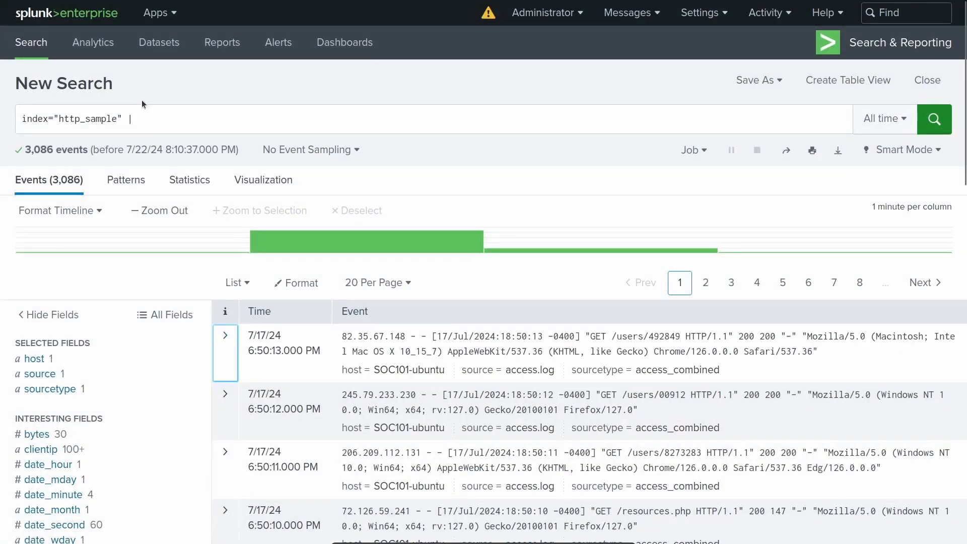
- Complete the query with "| sort req_time" on its own line below the index and run it
{"action": "left_click", "coordinate": [163, 120]}
{"action": "type", "text": "| "}
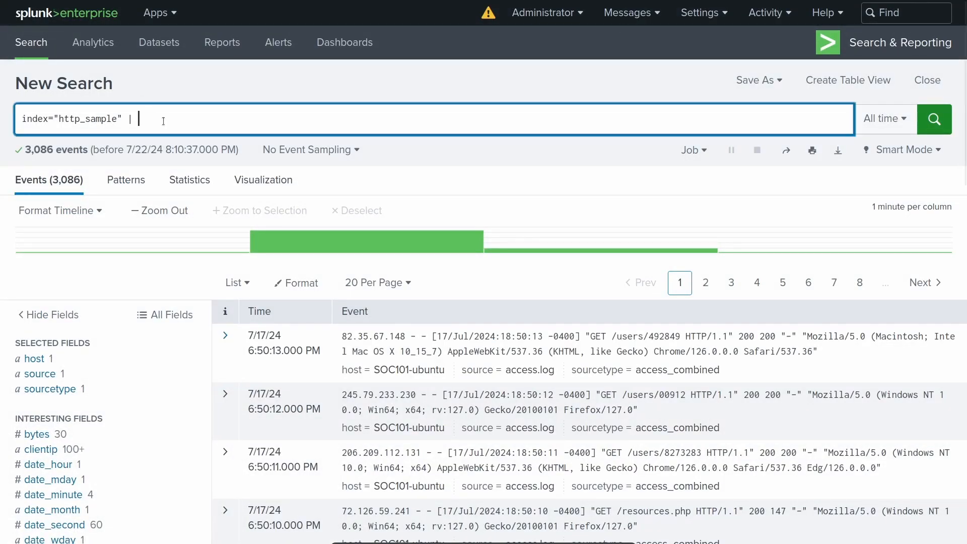
{"action": "type", "text": "sort"}
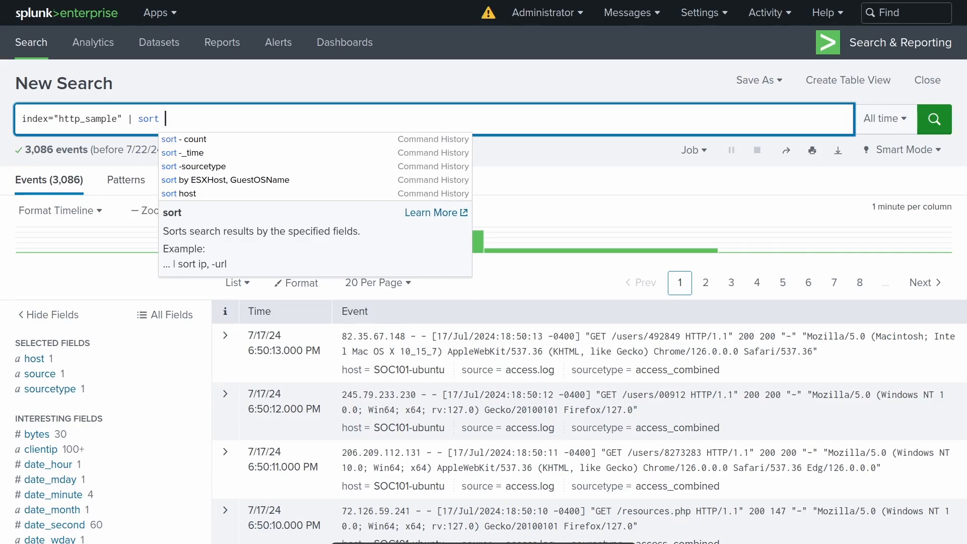
{"action": "type", "text": " req_time"}
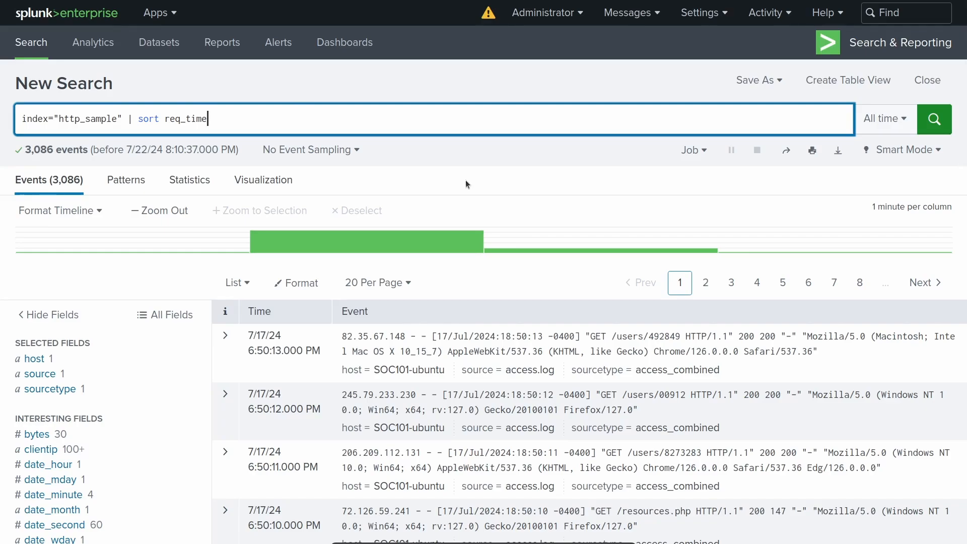
{"action": "key", "text": "Left"}
{"action": "key", "text": "Left"}
{"action": "key", "text": "Left"}
{"action": "key", "text": "Left"}
{"action": "key", "text": "Left"}
{"action": "key", "text": "Left"}
{"action": "key", "text": "Left"}
{"action": "key", "text": "Left"}
{"action": "key", "text": "Left"}
{"action": "key", "text": "Left"}
{"action": "key", "text": "Left"}
{"action": "key", "text": "Left"}
{"action": "key", "text": "Left"}
{"action": "key", "text": "Left"}
{"action": "key", "text": "Left"}
{"action": "key", "text": "shift+Return"}
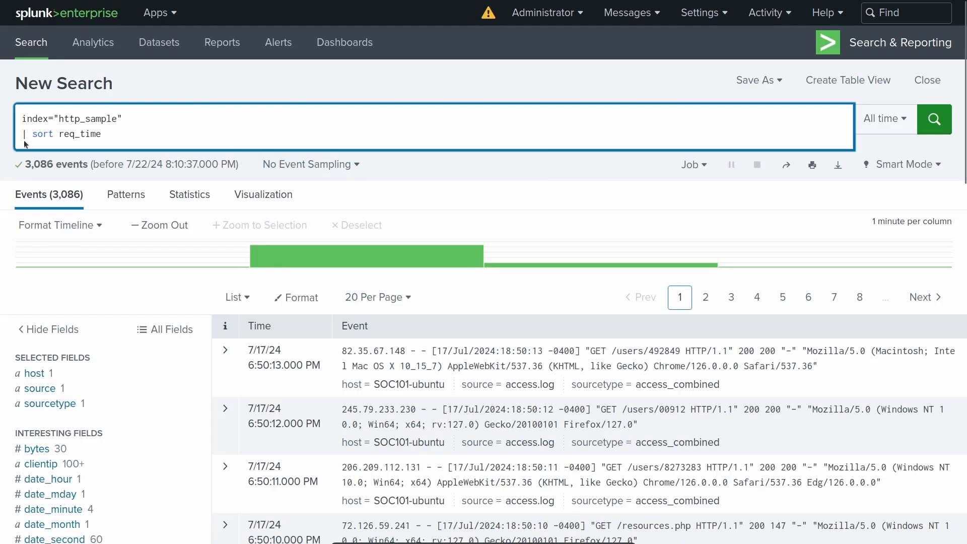
{"action": "left_click", "coordinate": [128, 134]}
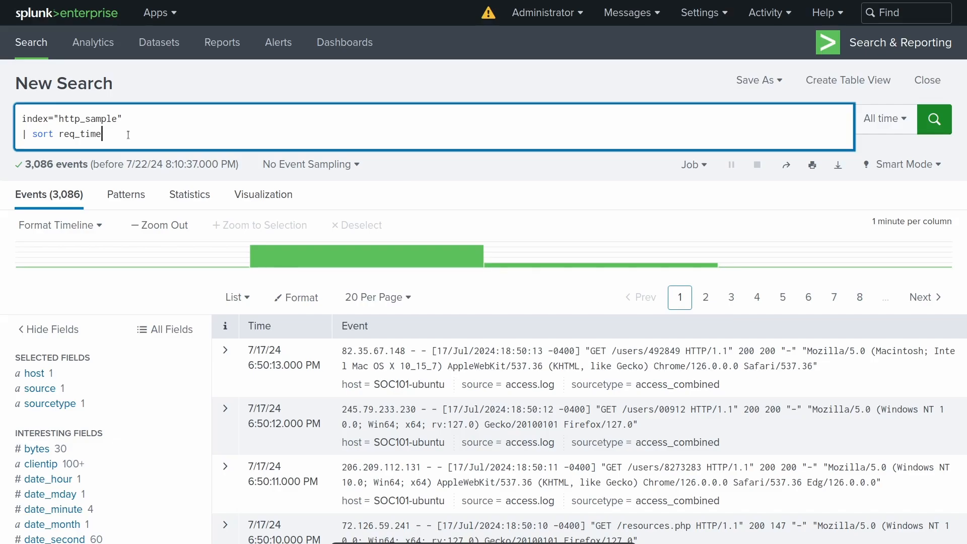
{"action": "key", "text": "Return"}
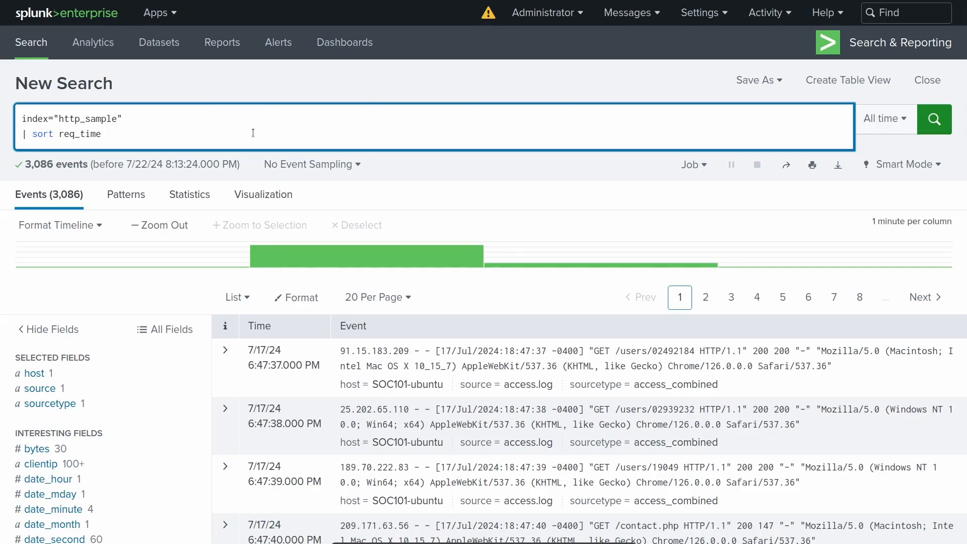
- Change the sort to descending with "-req_time" and rerun the search
{"action": "left_click", "coordinate": [61, 134]}
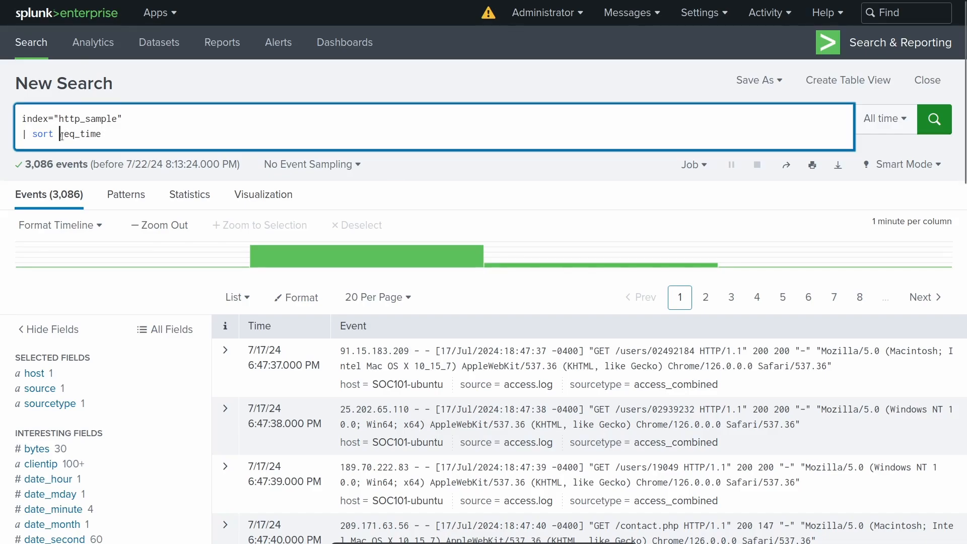
{"action": "type", "text": "-"}
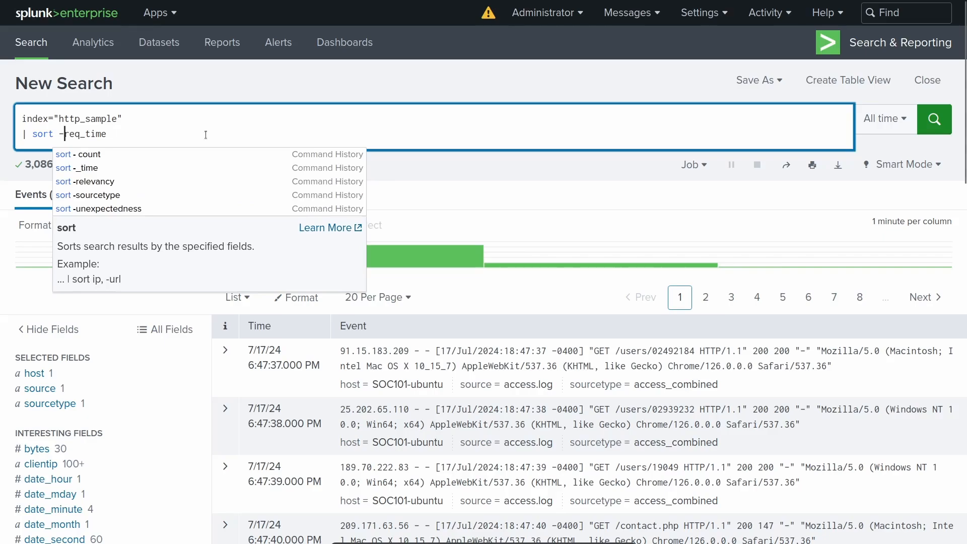
{"action": "key", "text": "Return"}
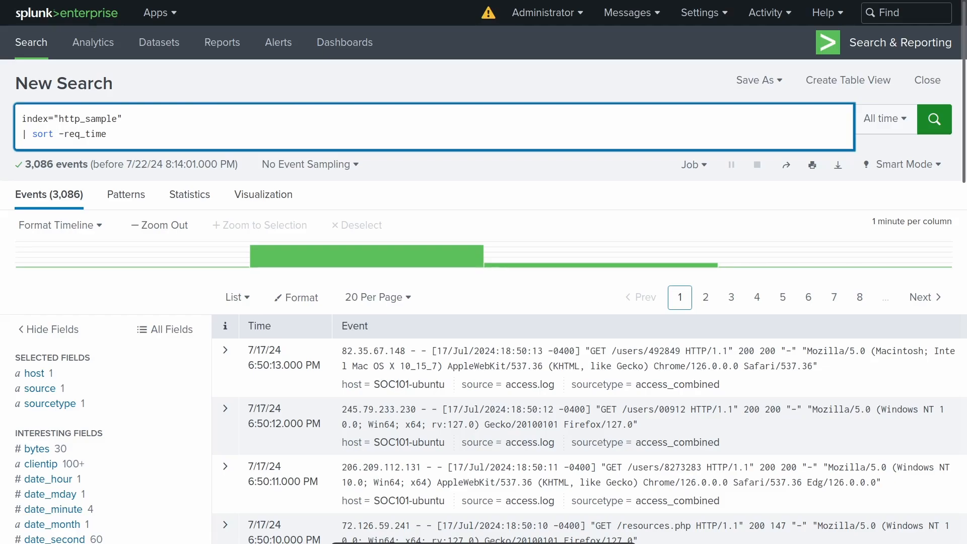
- Replace the sort command with "stats count by clientip", run the search and look through the resulting table
{"action": "left_click", "coordinate": [173, 133]}
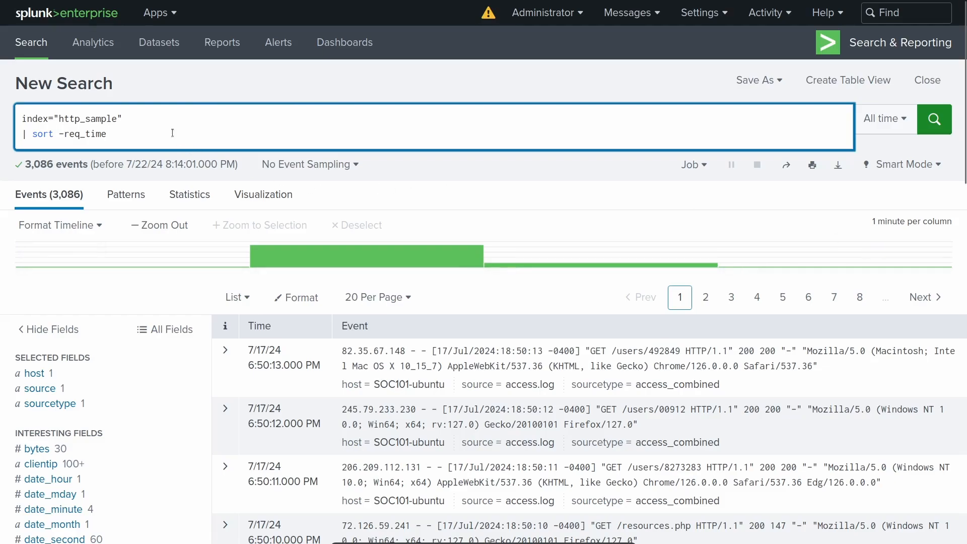
{"action": "key", "text": "BackSpace"}
{"action": "key", "text": "BackSpace"}
{"action": "key", "text": "BackSpace"}
{"action": "key", "text": "BackSpace"}
{"action": "key", "text": "BackSpace"}
{"action": "key", "text": "BackSpace"}
{"action": "key", "text": "BackSpace"}
{"action": "key", "text": "BackSpace"}
{"action": "key", "text": "BackSpace"}
{"action": "key", "text": "BackSpace"}
{"action": "key", "text": "BackSpace"}
{"action": "key", "text": "BackSpace"}
{"action": "key", "text": "BackSpace"}
{"action": "key", "text": "BackSpace"}
{"action": "type", "text": "stats"}
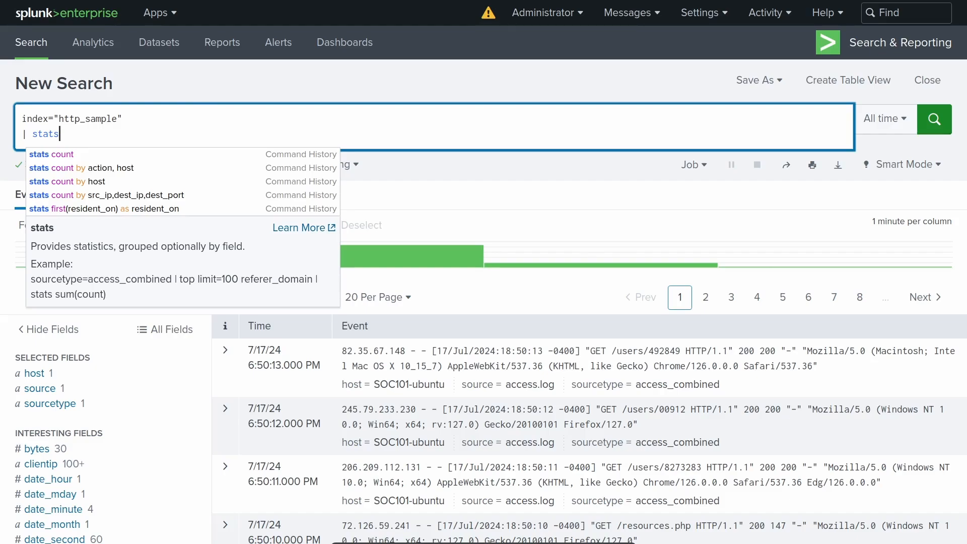
{"action": "type", "text": "count"}
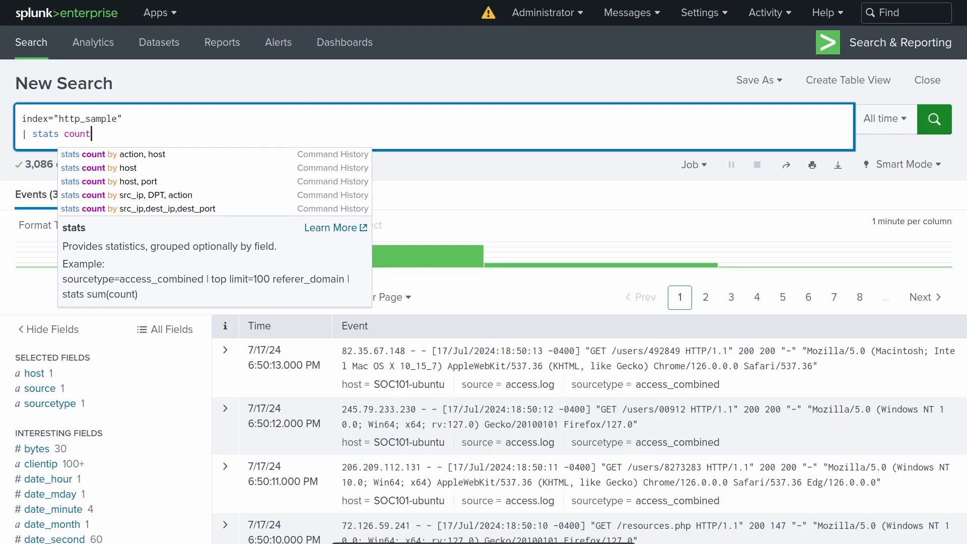
{"action": "type", "text": "by"}
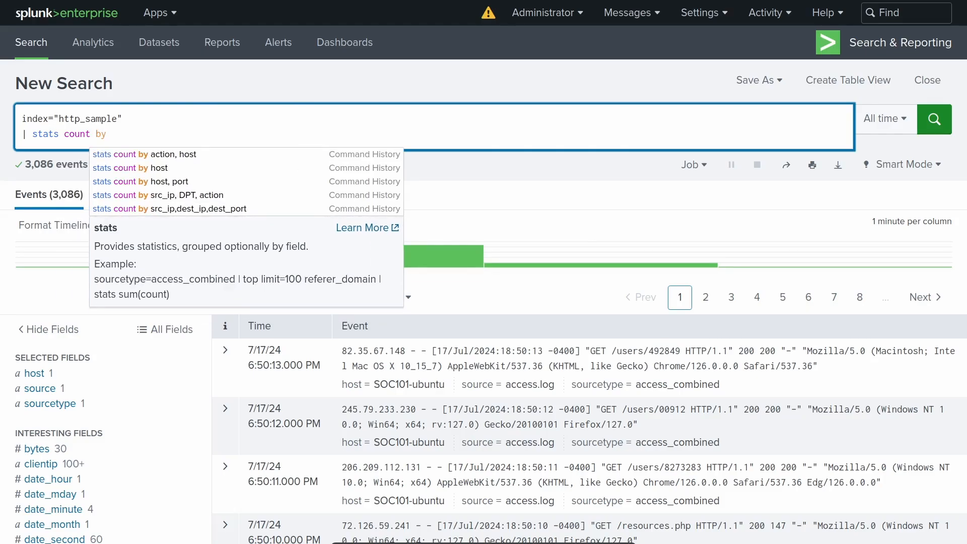
{"action": "type", "text": " clientip"}
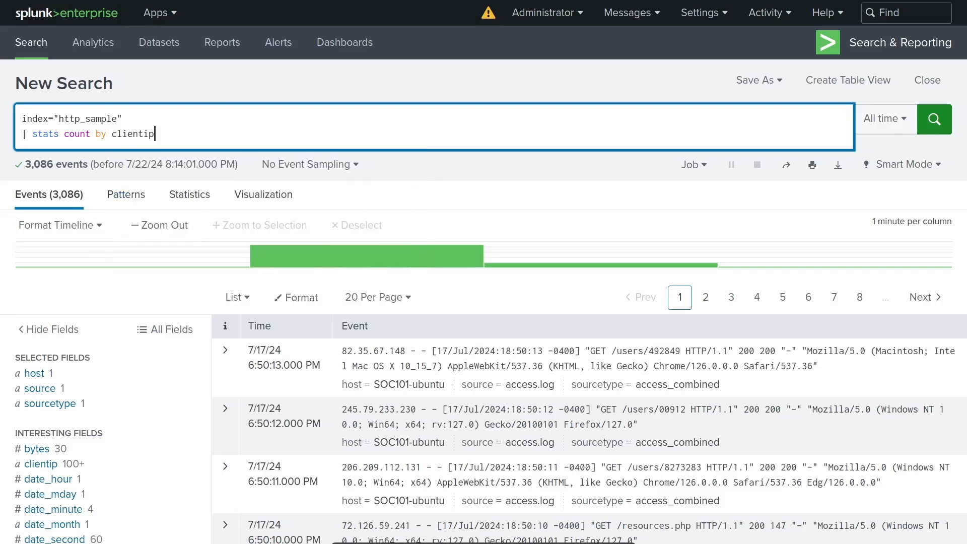
{"action": "key", "text": "Return"}
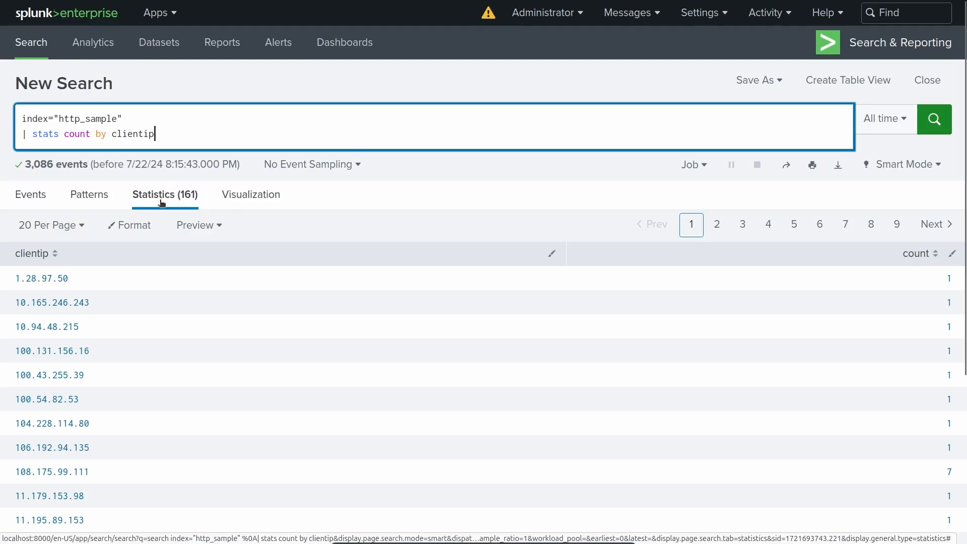
{"action": "scroll", "coordinate": [317, 469], "scroll_direction": "down", "scroll_amount": 4}
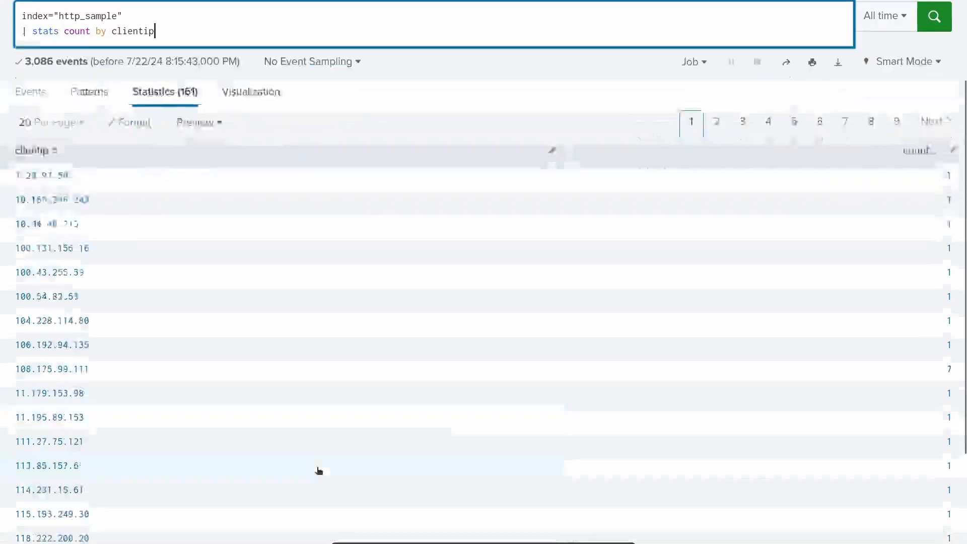
{"action": "scroll", "coordinate": [340, 448], "scroll_direction": "up", "scroll_amount": 4}
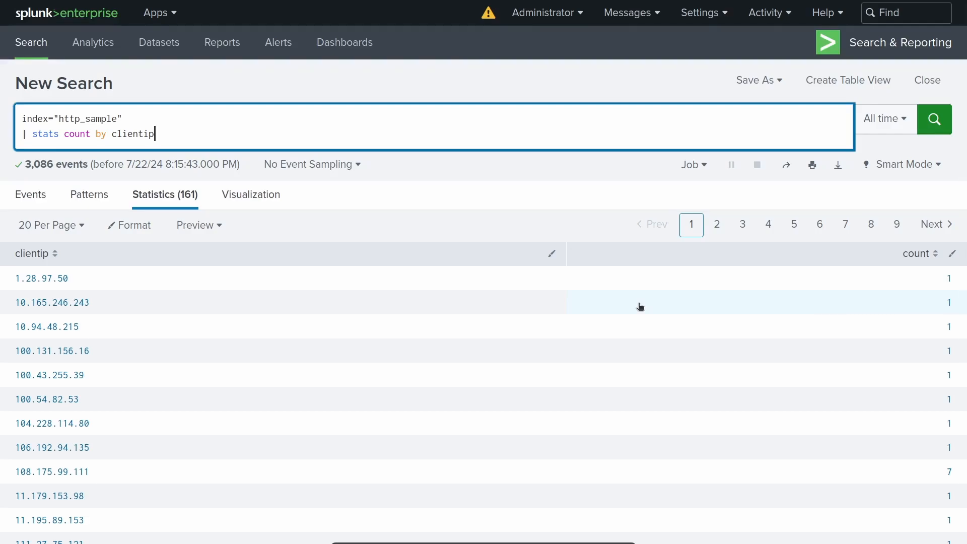
- Add a "| sort -count" line below the stats command and run the search
{"action": "key", "text": "shift+Return"}
{"action": "type", "text": "|"}
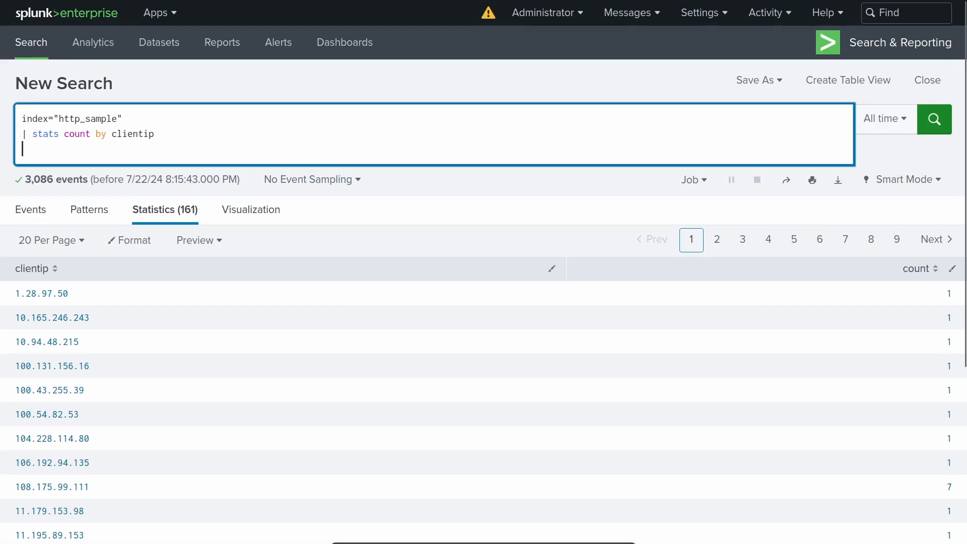
{"action": "type", "text": " sort"}
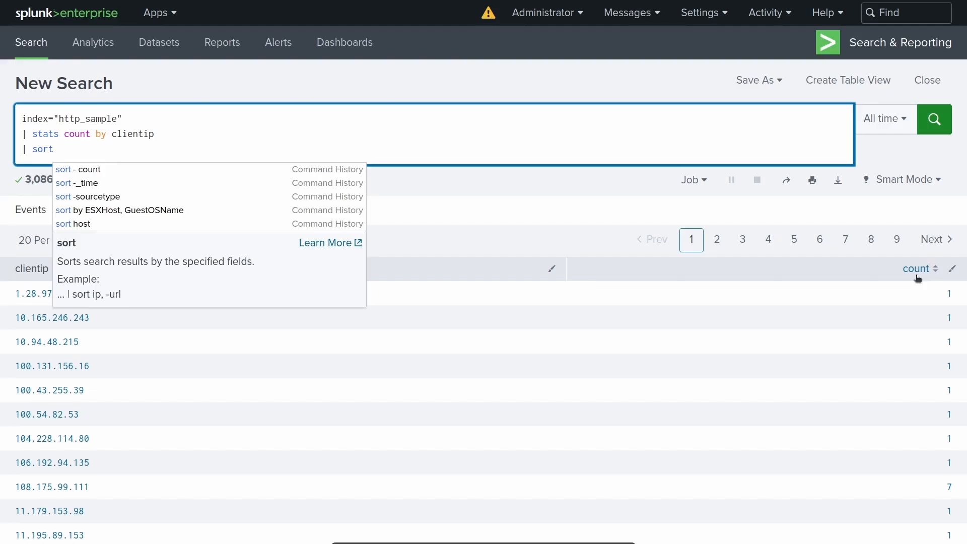
{"action": "type", "text": "-count"}
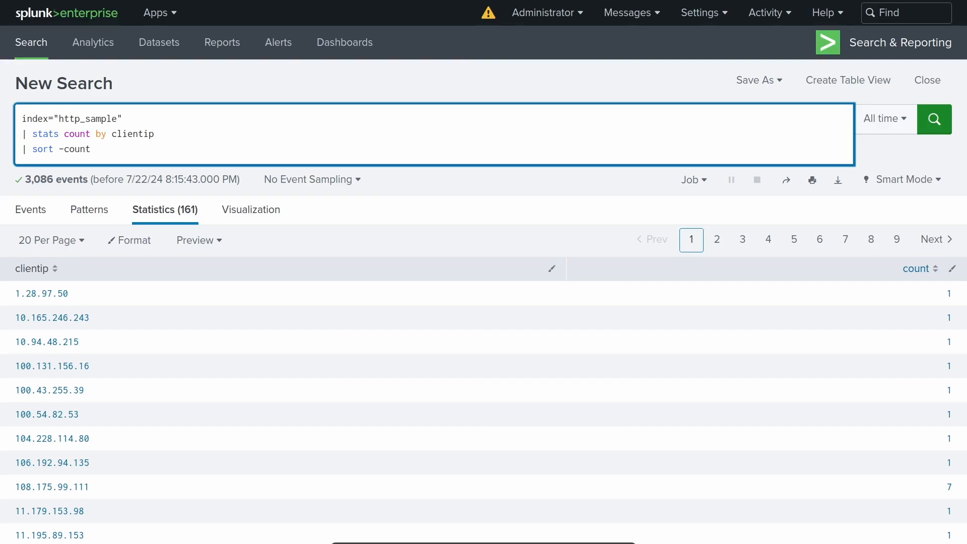
{"action": "key", "text": "Return"}
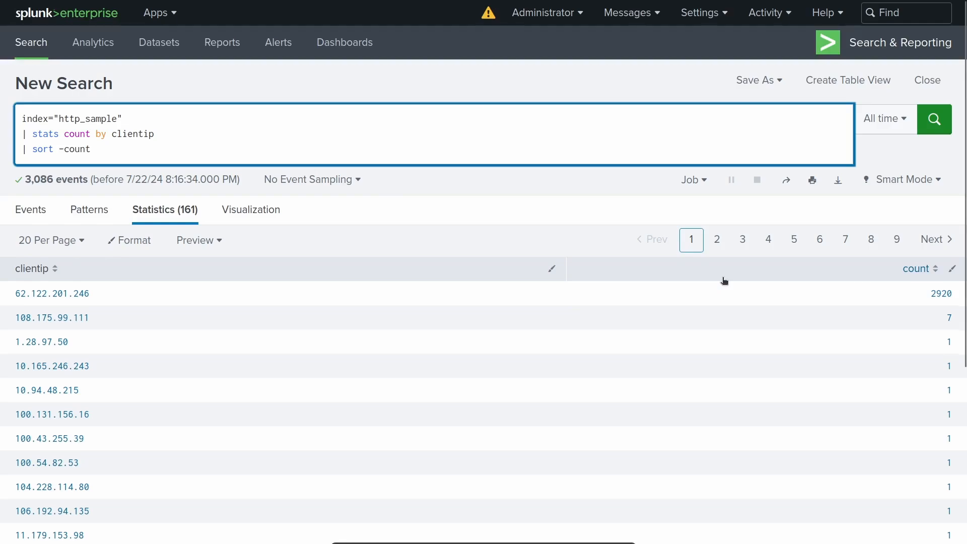
- Add a "| head 5" line to the end of the query and run it
{"action": "type", "text": "| head"}
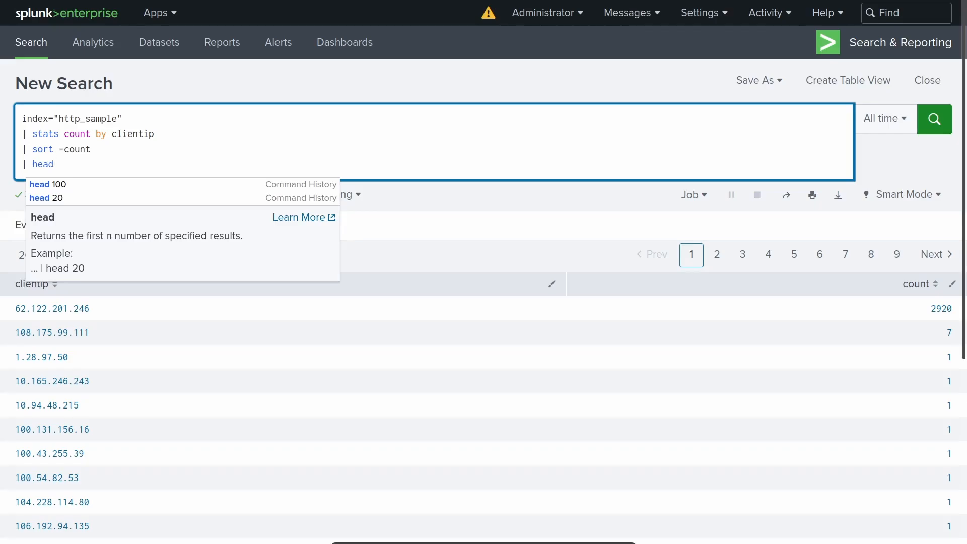
{"action": "type", "text": "5"}
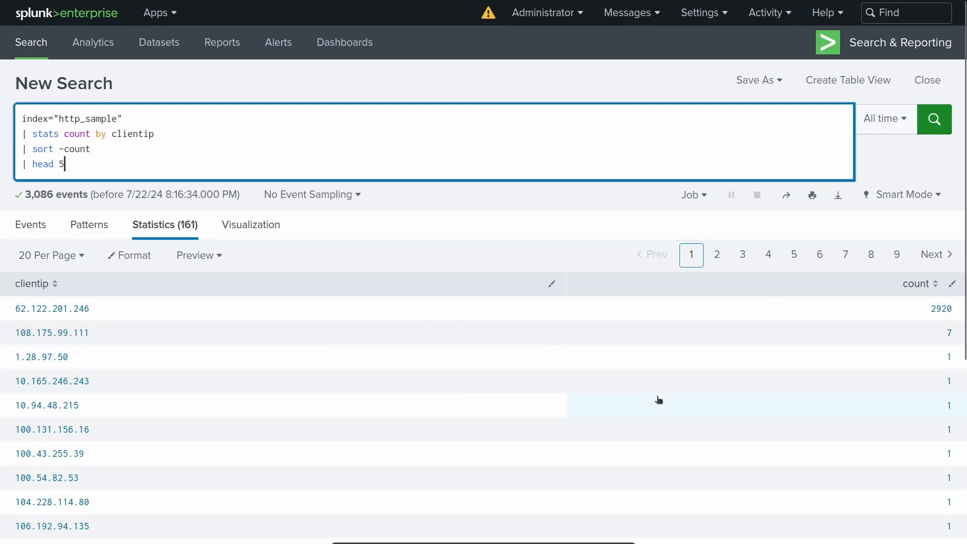
{"action": "key", "text": "Return"}
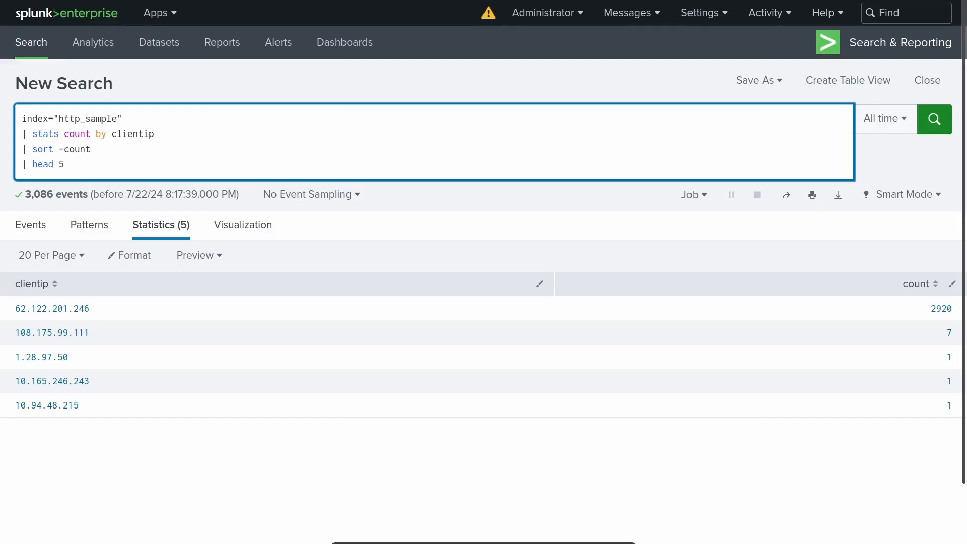
- Replace head with tail in the query's last line, making it "| tail 5", and run it
{"action": "key", "text": "ctrl+BackSpace"}
{"action": "type", "text": "tail"}
{"action": "key", "text": "Return"}
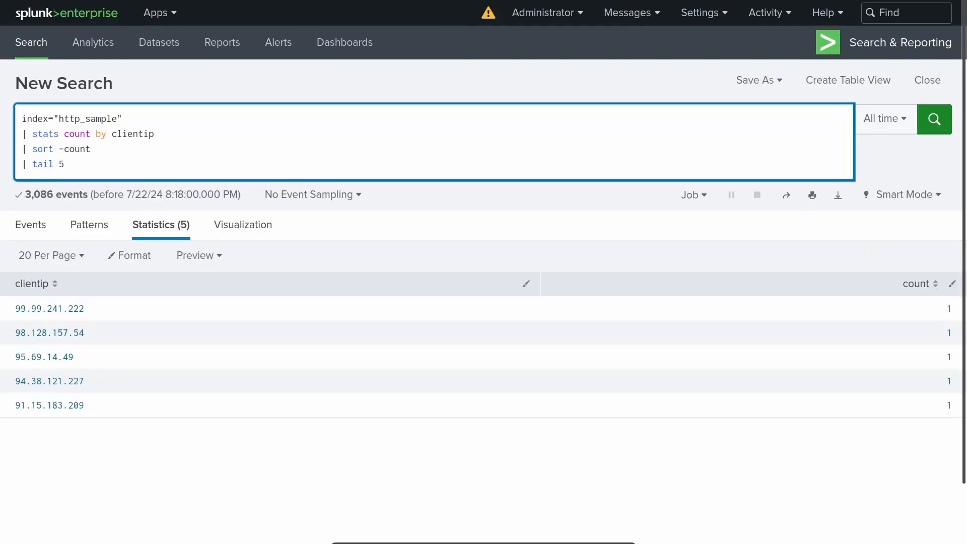
- Remove the stats, sort and tail lines from the query and run only index="http_sample"
{"action": "key", "text": "End"}
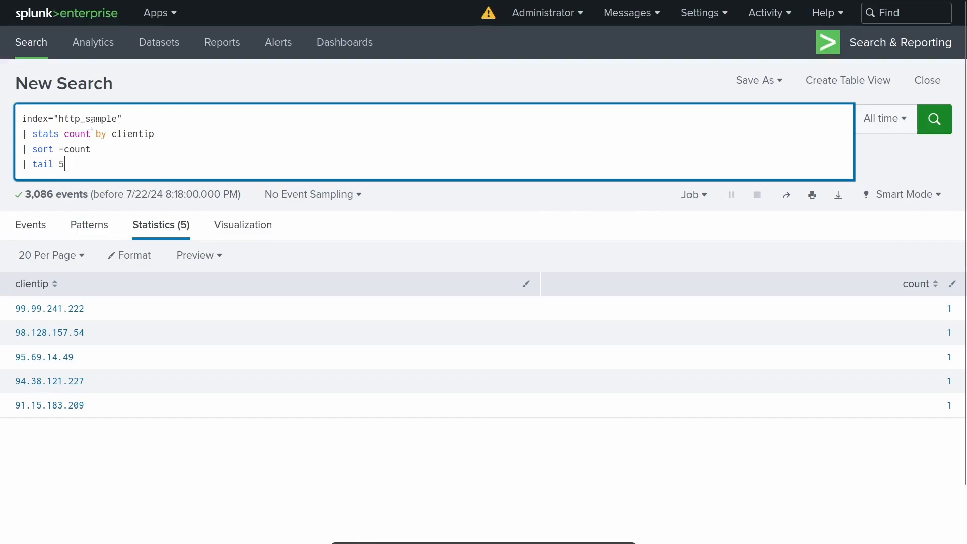
{"action": "left_click", "coordinate": [133, 119], "text": "shift"}
{"action": "key", "text": "BackSpace"}
{"action": "key", "text": "Return"}
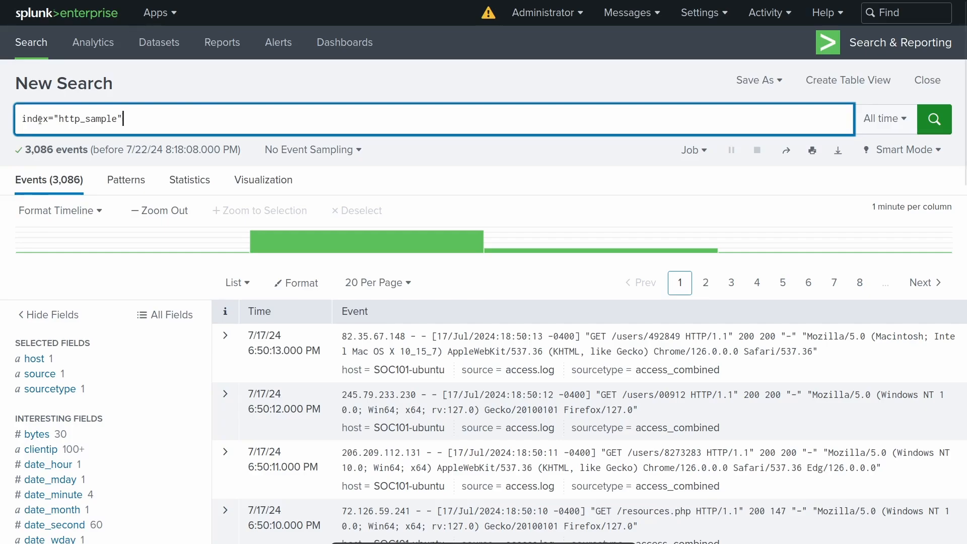
- Look through the raw http_sample events and expand the first event to examine its fields
{"action": "key", "text": "ctrl+a"}
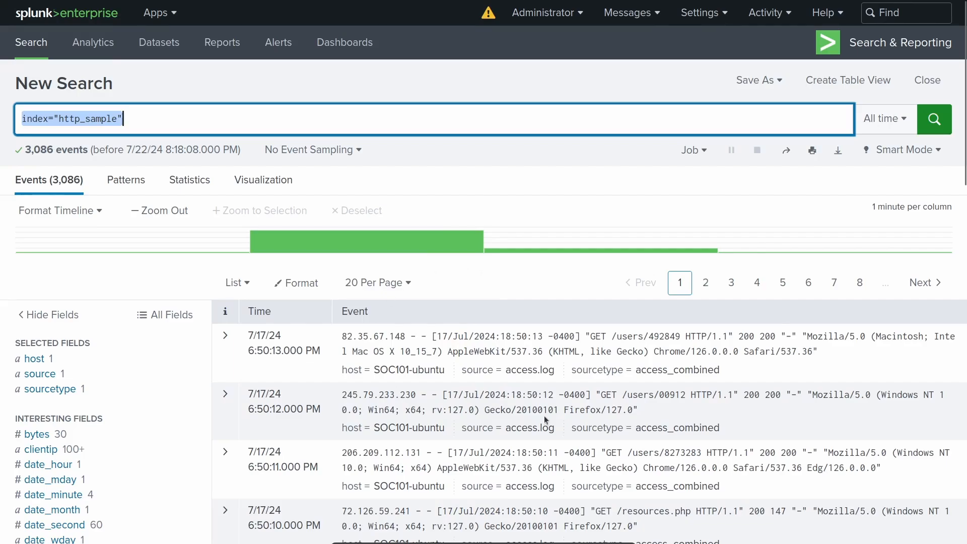
{"action": "scroll", "coordinate": [541, 362], "scroll_direction": "down", "scroll_amount": 2}
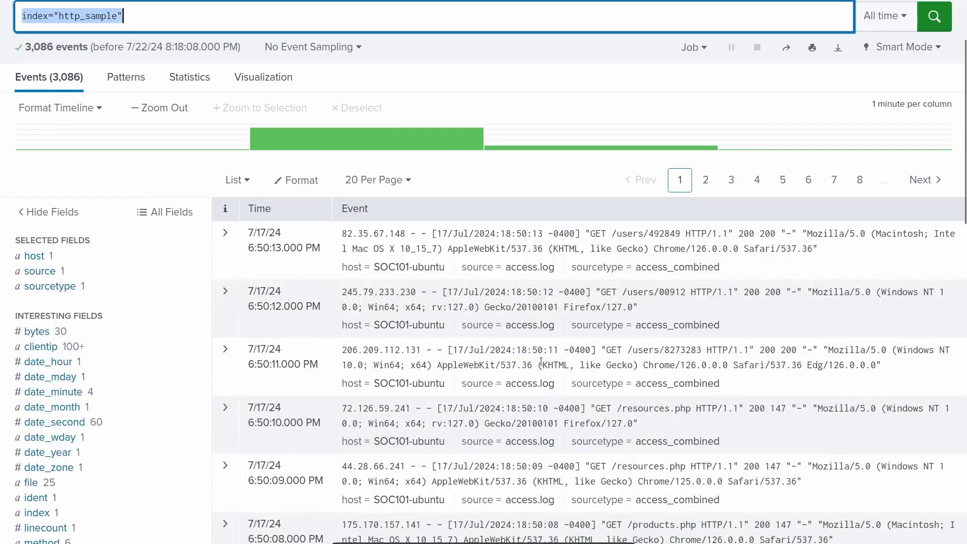
{"action": "scroll", "coordinate": [552, 358], "scroll_direction": "down", "scroll_amount": 3}
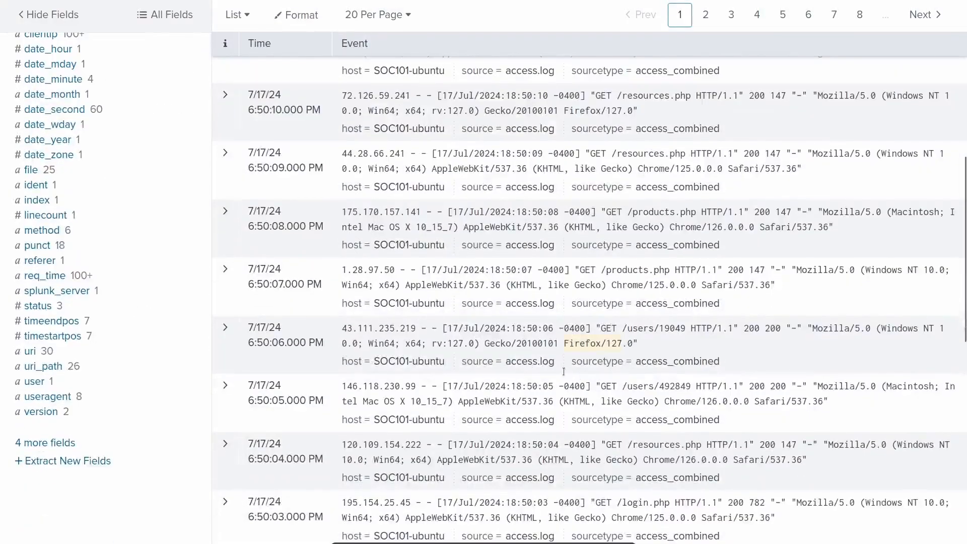
{"action": "scroll", "coordinate": [577, 349], "scroll_direction": "up", "scroll_amount": 3}
{"action": "scroll", "coordinate": [577, 349], "scroll_direction": "up", "scroll_amount": 4}
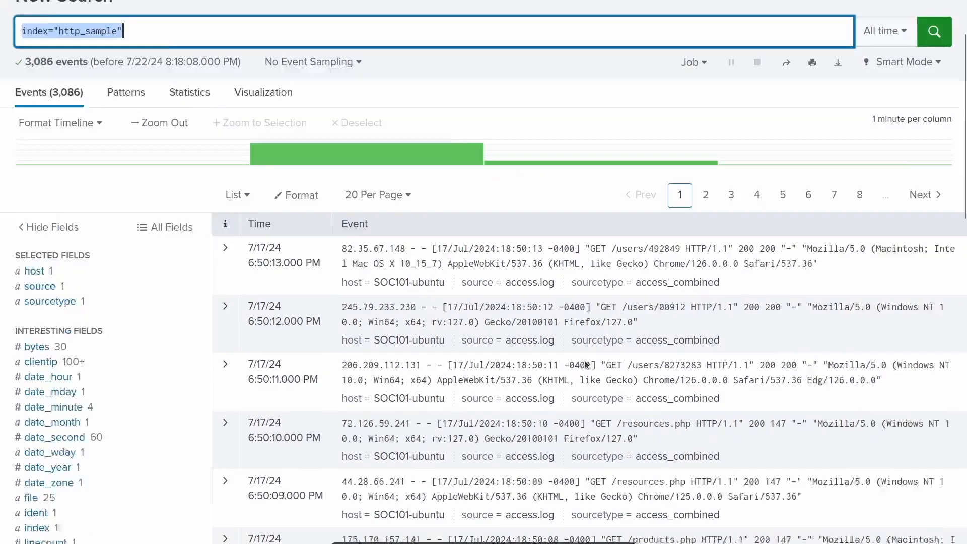
{"action": "left_click", "coordinate": [225, 335]}
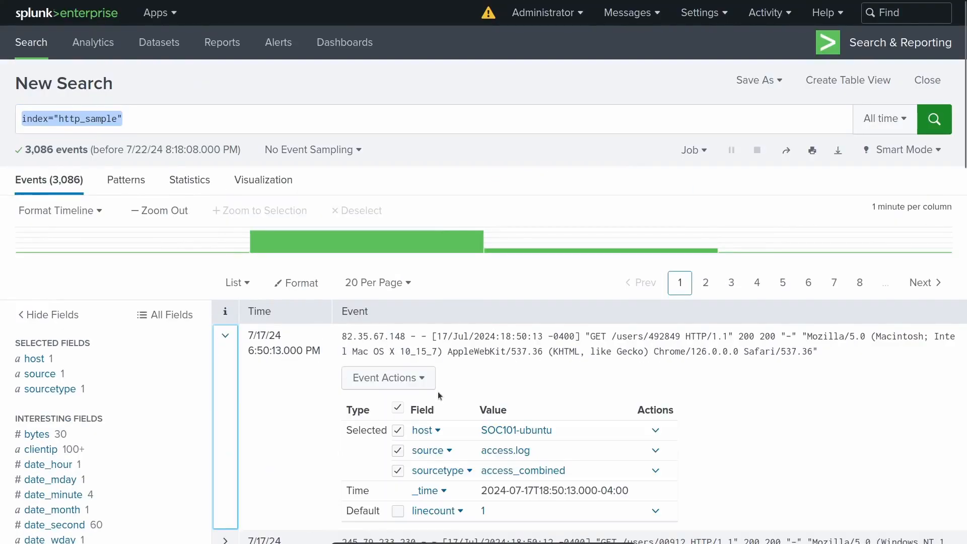
- Add a "| table _time, clientip, method, uri, useragent" line to the index="http_sample" query and run it
{"action": "scroll", "coordinate": [456, 401], "scroll_direction": "down", "scroll_amount": 2}
{"action": "scroll", "coordinate": [456, 402], "scroll_direction": "down", "scroll_amount": 5}
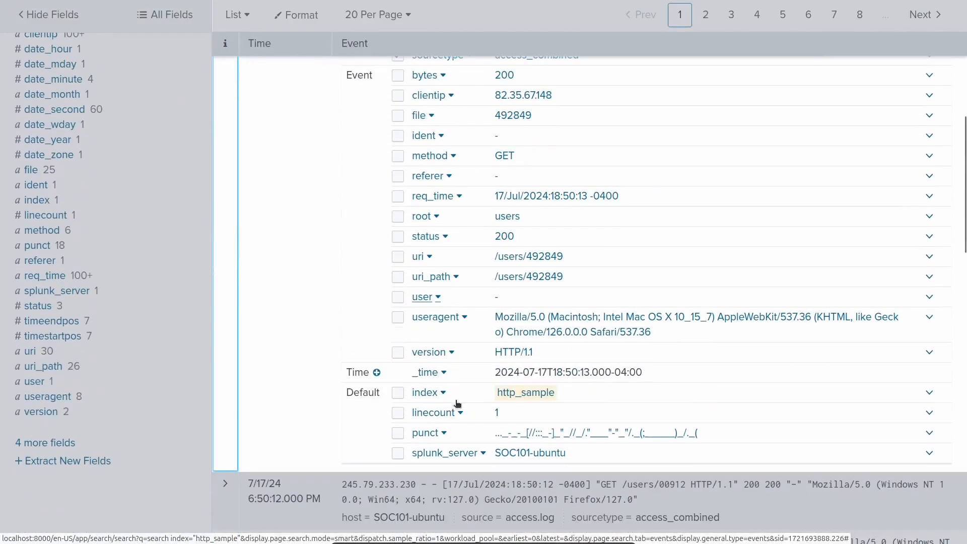
{"action": "scroll", "coordinate": [456, 401], "scroll_direction": "up", "scroll_amount": 1}
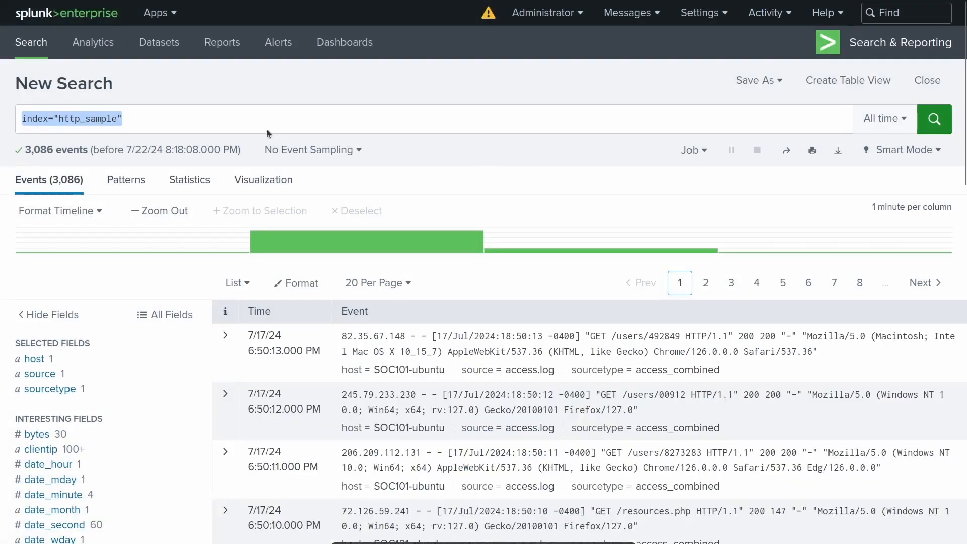
{"action": "left_click", "coordinate": [268, 132]}
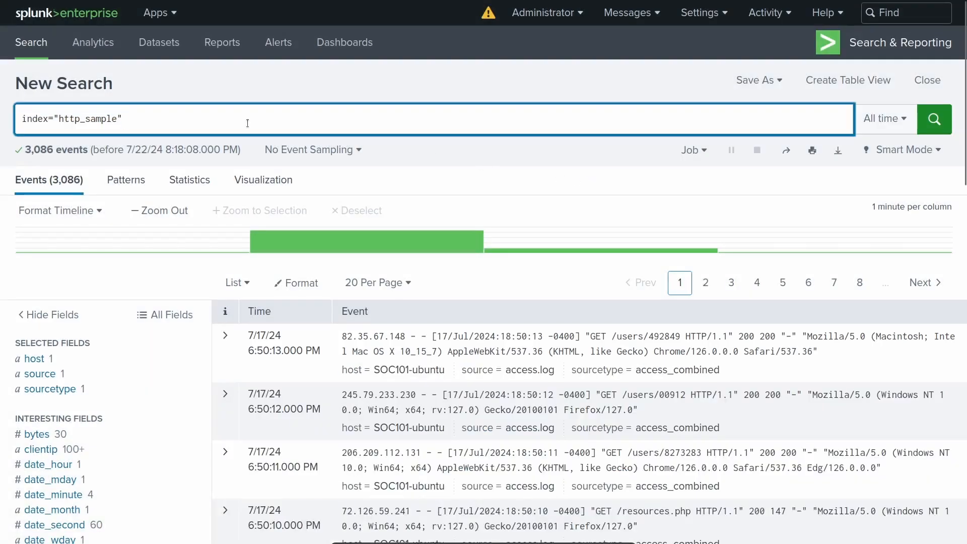
{"action": "key", "text": "shift+Return"}
{"action": "type", "text": "| table"}
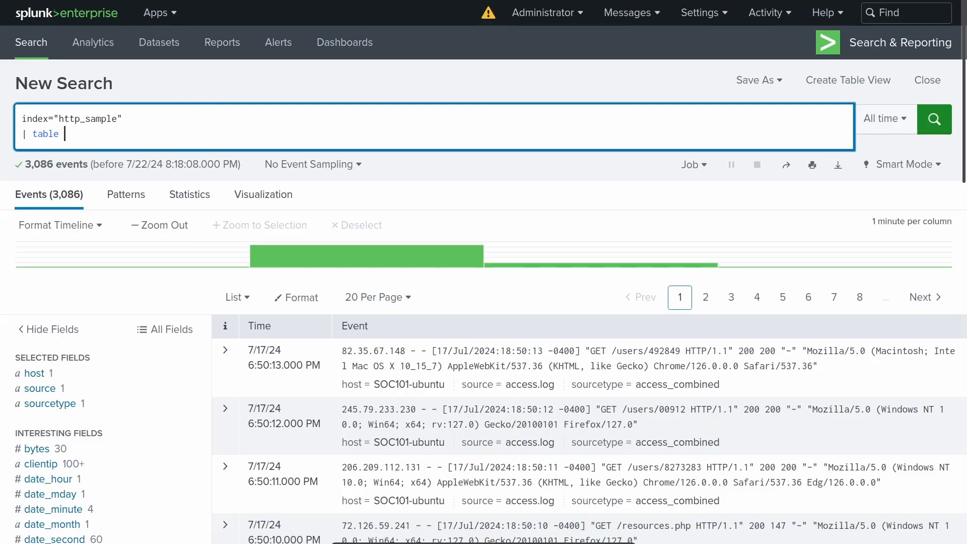
{"action": "type", "text": "_time,"}
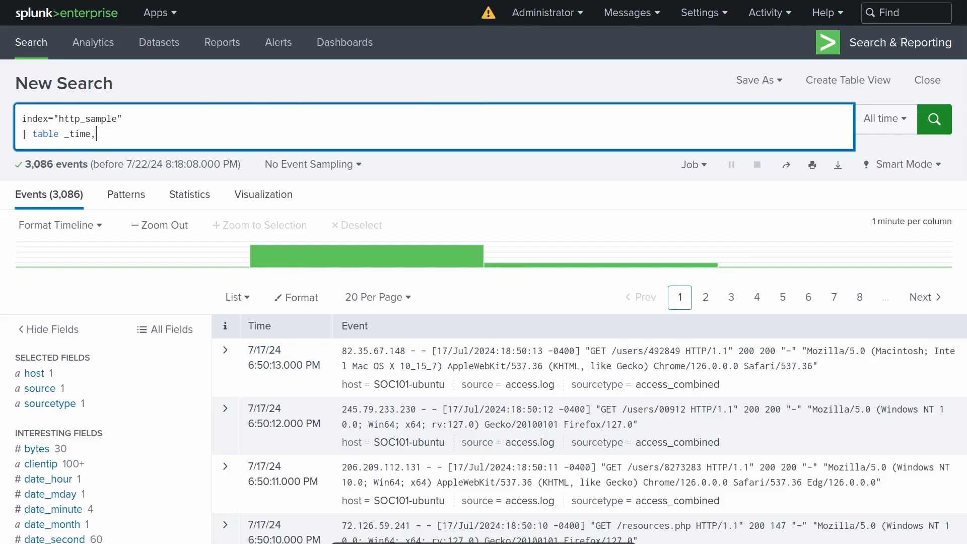
{"action": "type", "text": " clientip, method, uri, useragent"}
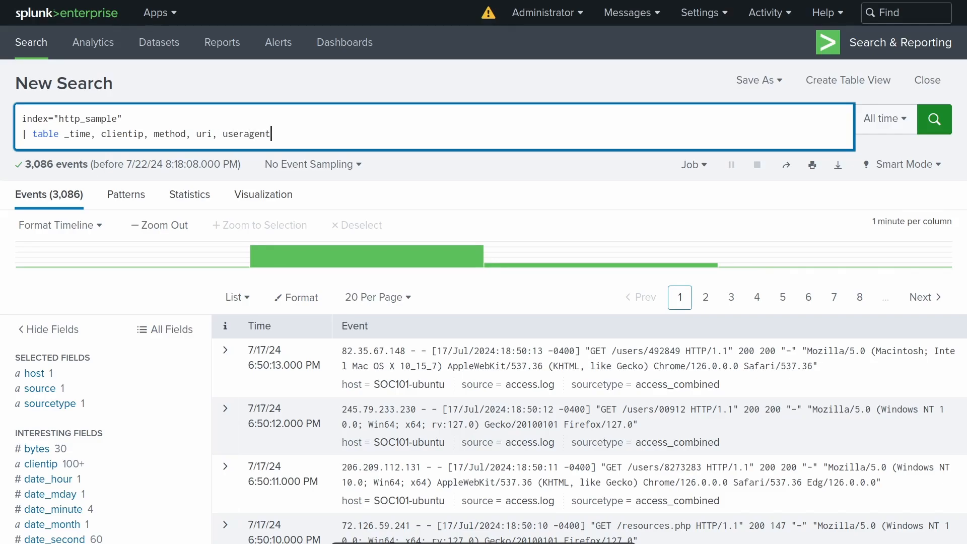
{"action": "key", "text": "Return"}
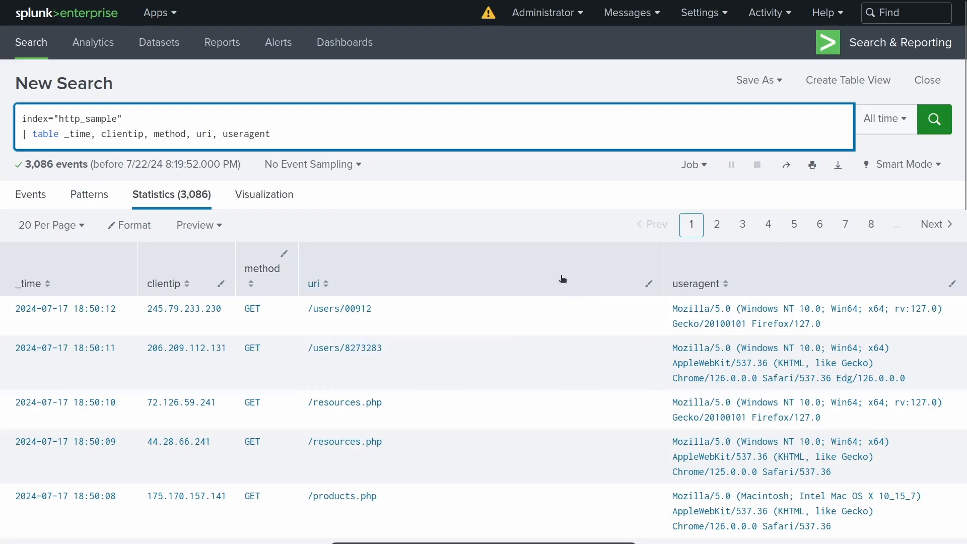
- Add a "| dedup useragent" line to the end of the query, run it and review the deduplicated rows
{"action": "key", "text": "shift+Return"}
{"action": "type", "text": "|"}
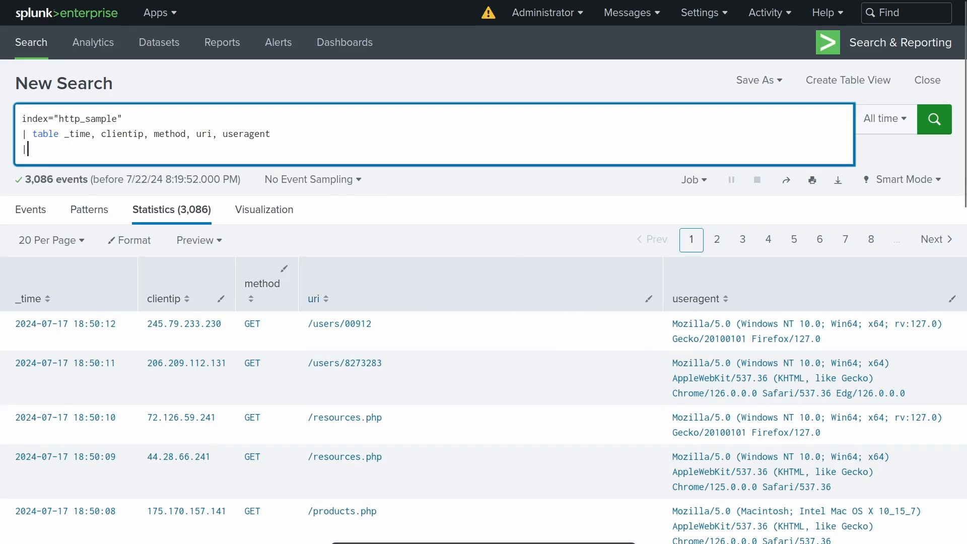
{"action": "type", "text": " dedup"}
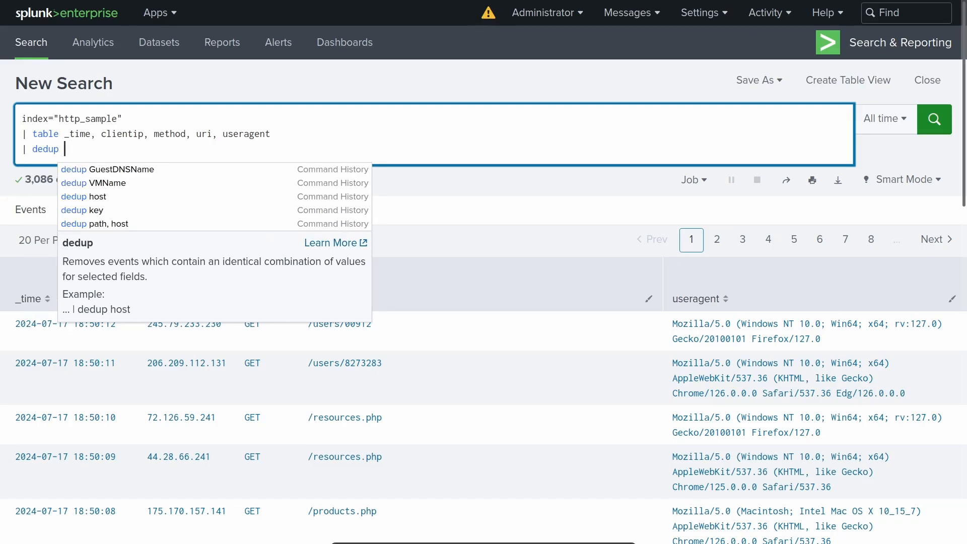
{"action": "type", "text": "useragent"}
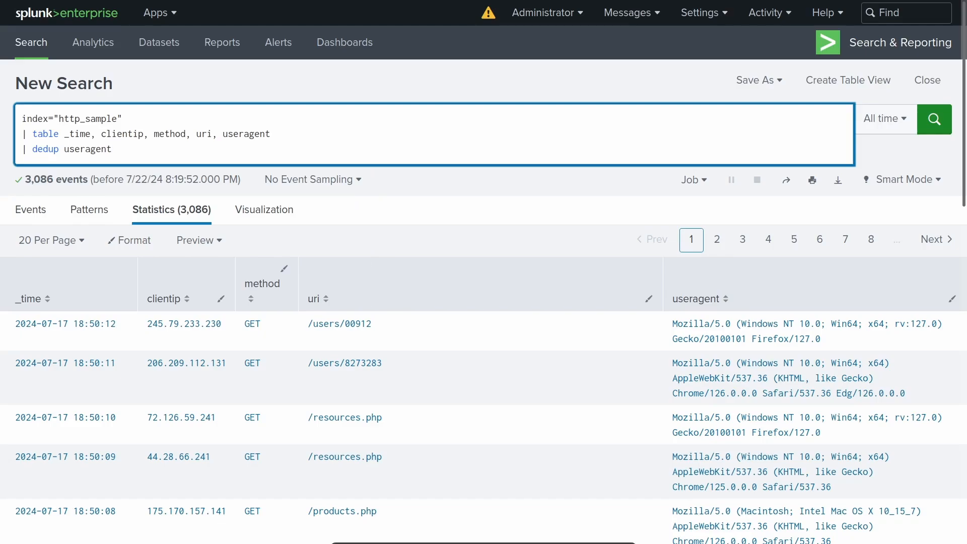
{"action": "key", "text": "Return"}
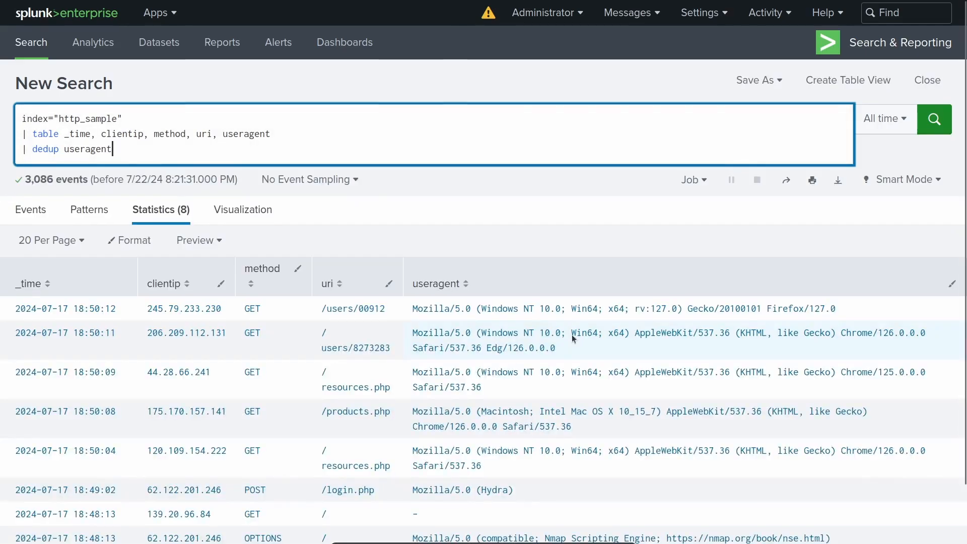
{"action": "scroll", "coordinate": [573, 339], "scroll_direction": "down", "scroll_amount": 2}
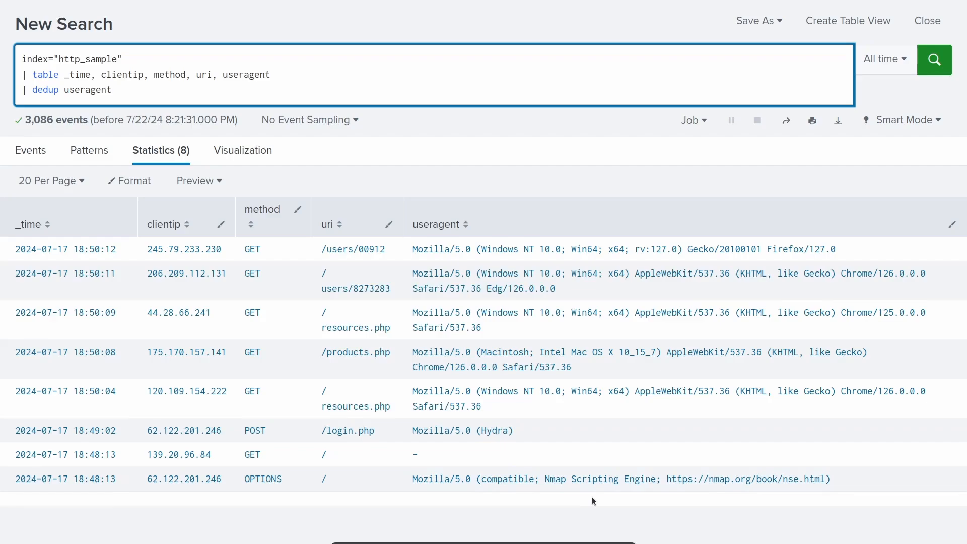
{"action": "scroll", "coordinate": [592, 497], "scroll_direction": "up", "scroll_amount": 2}
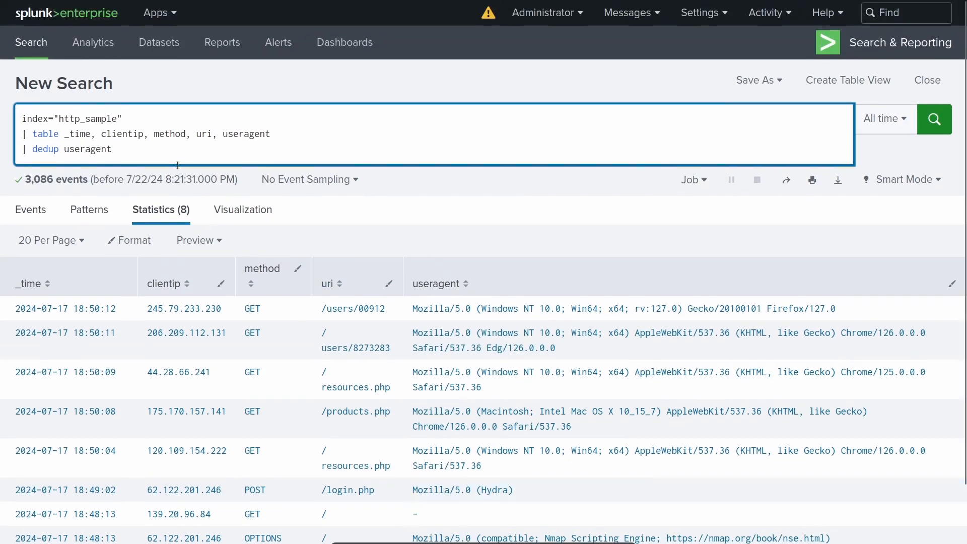
- Add a '| rename useragent as "User Agent"' line to the end of the query, run it and review the table
{"action": "key", "text": "shift+Return"}
{"action": "type", "text": "| "}
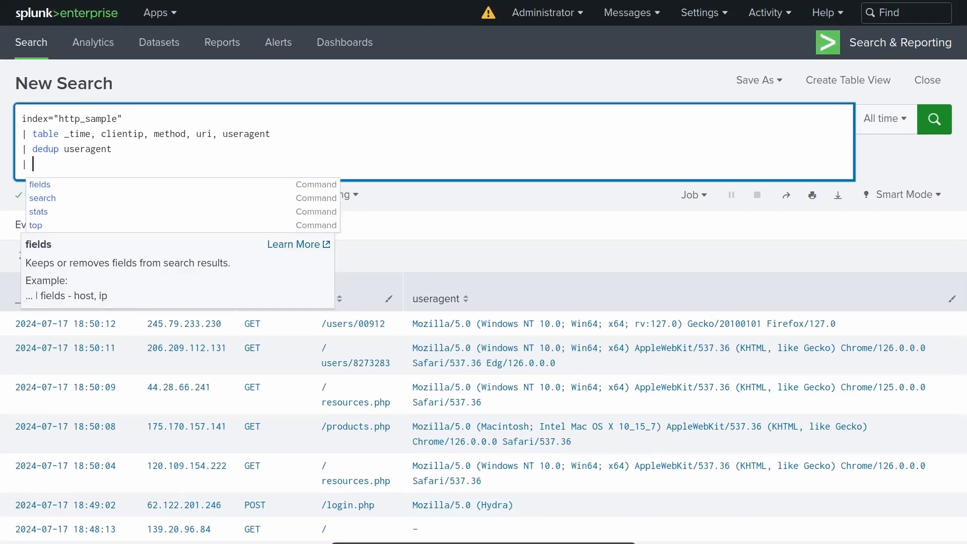
{"action": "type", "text": "rename"}
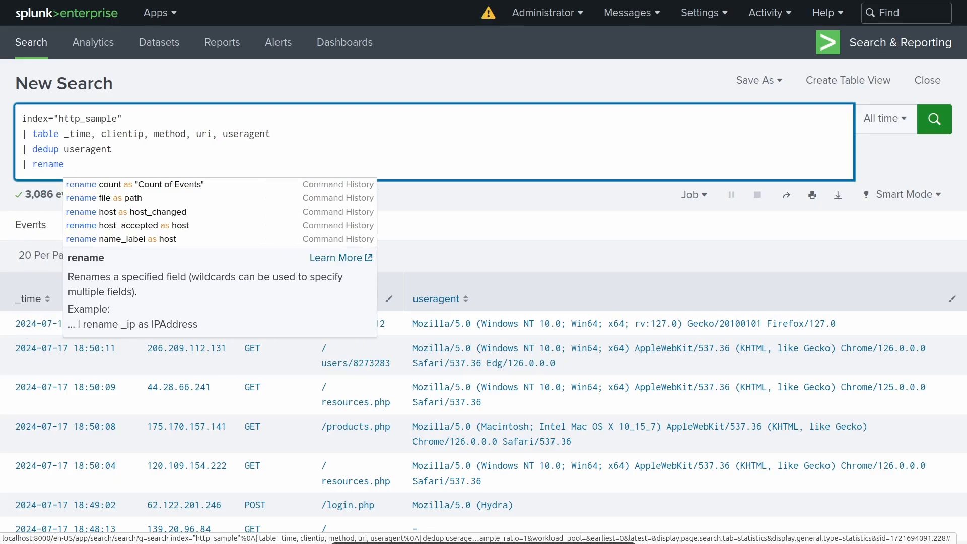
{"action": "type", "text": "usera"}
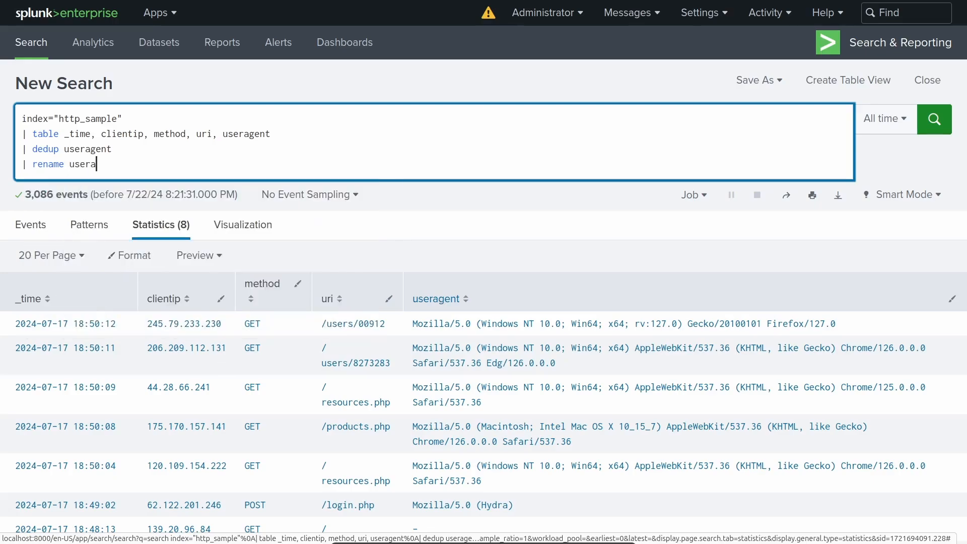
{"action": "type", "text": "gent as"}
{"action": "type", "text": " \"\""}
{"action": "type", "text": "User Agent"}
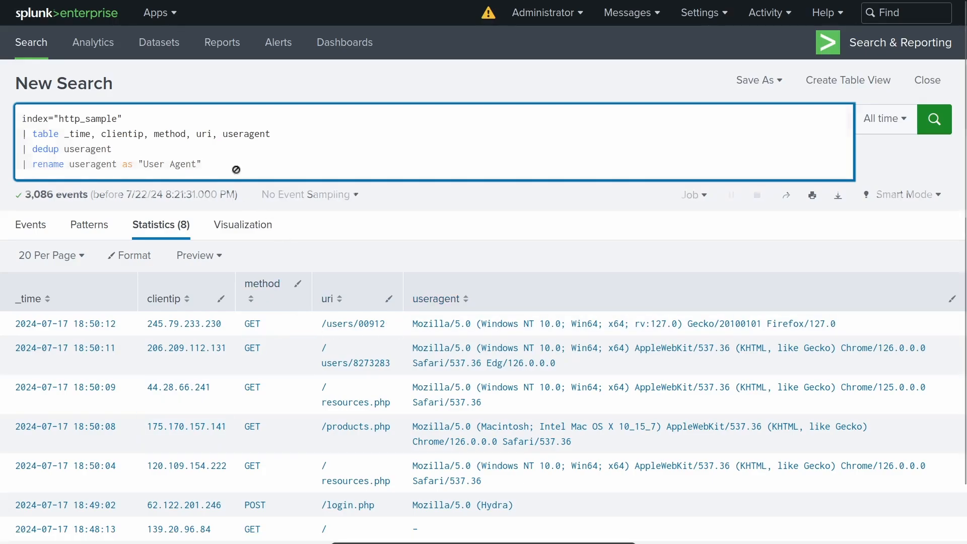
{"action": "key", "text": "Return"}
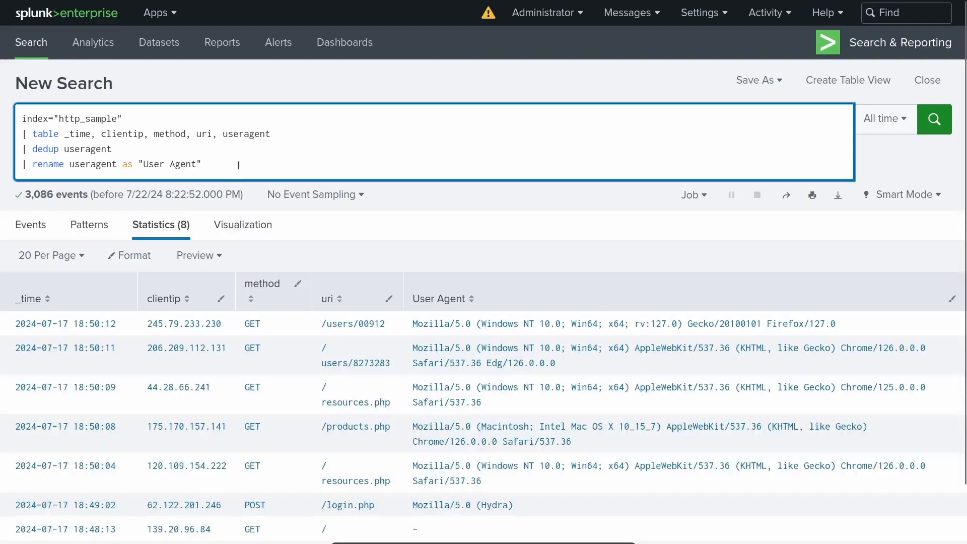
{"action": "scroll", "coordinate": [391, 288], "scroll_direction": "down", "scroll_amount": 2}
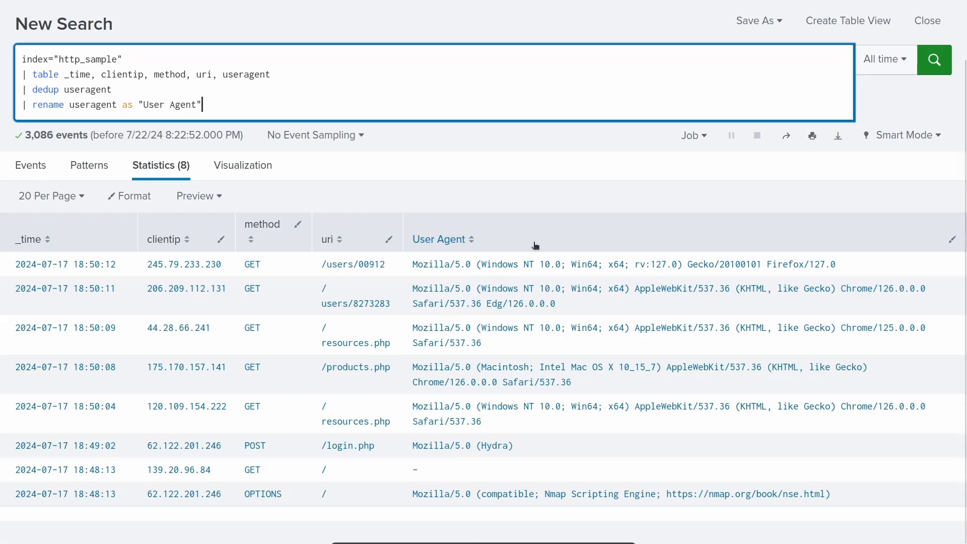
{"action": "scroll", "coordinate": [549, 268], "scroll_direction": "up", "scroll_amount": 2}
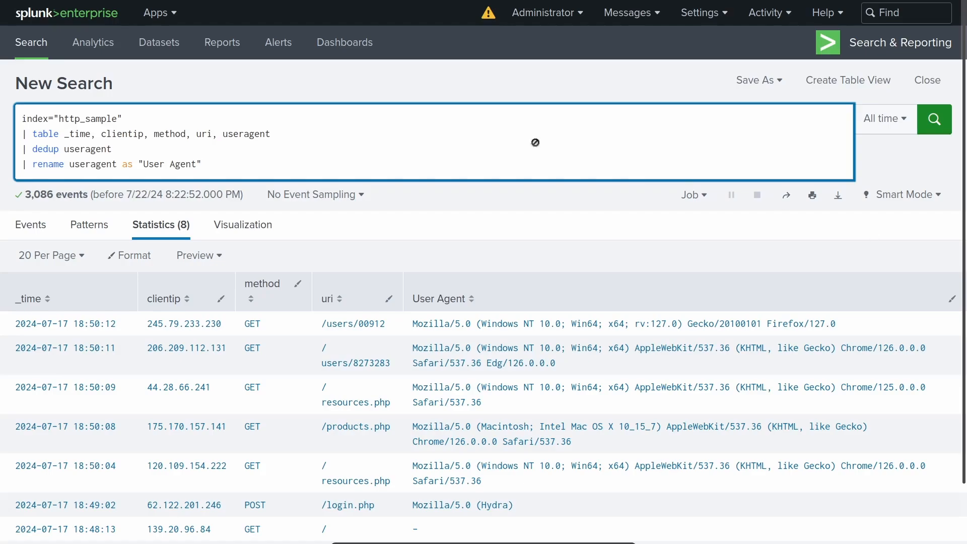
- Replace the dedup and rename lines with "| top limit=5 useragent" and run the query
{"action": "left_click", "coordinate": [2, 147], "text": "shift"}
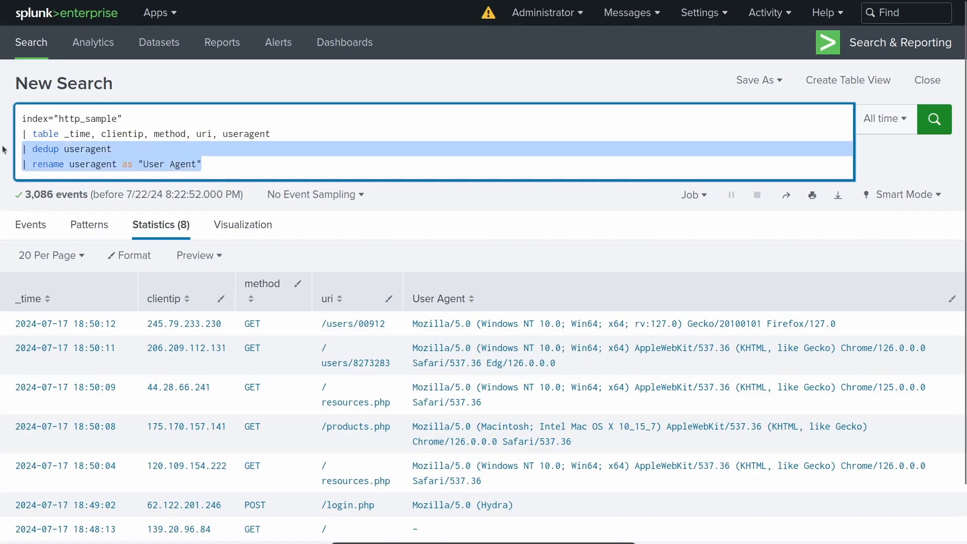
{"action": "key", "text": "BackSpace"}
{"action": "type", "text": "|"}
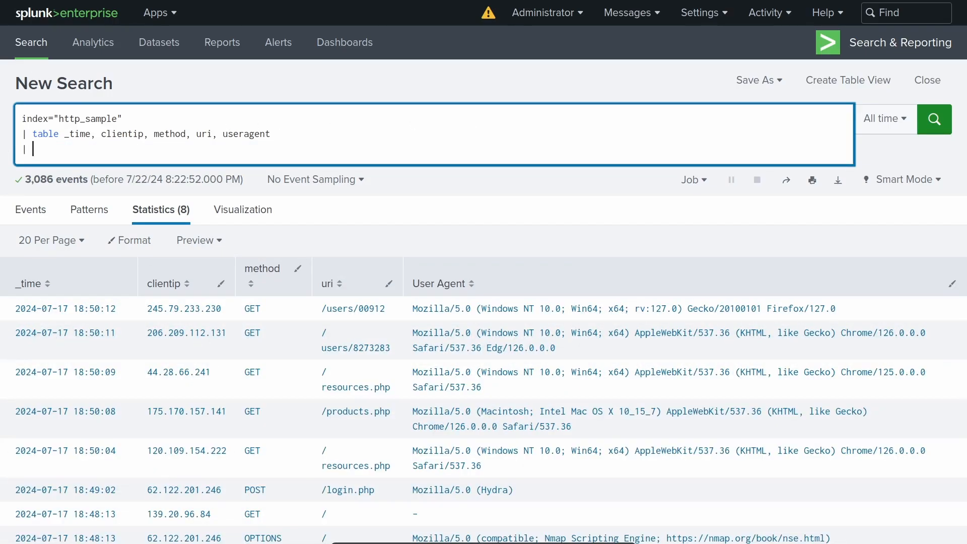
{"action": "type", "text": " top "}
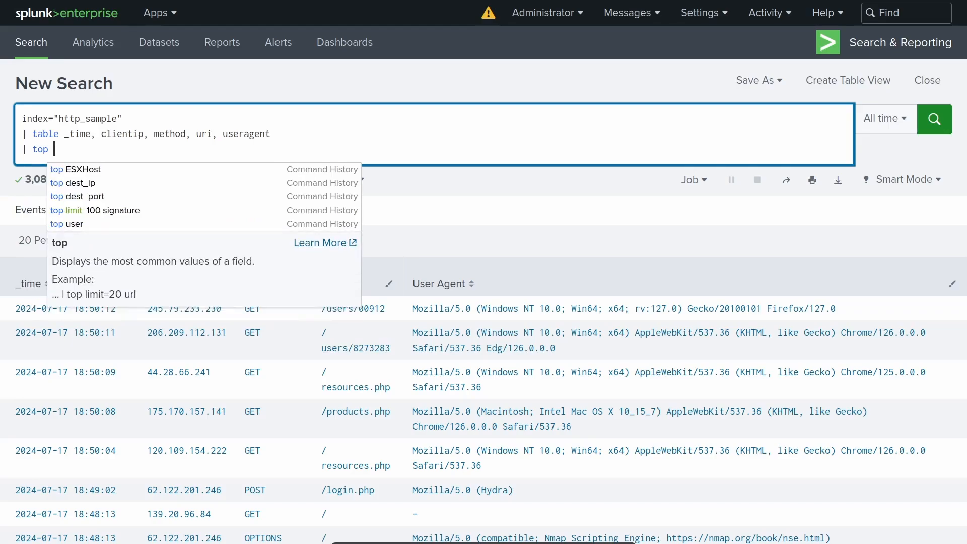
{"action": "type", "text": "limit=5"}
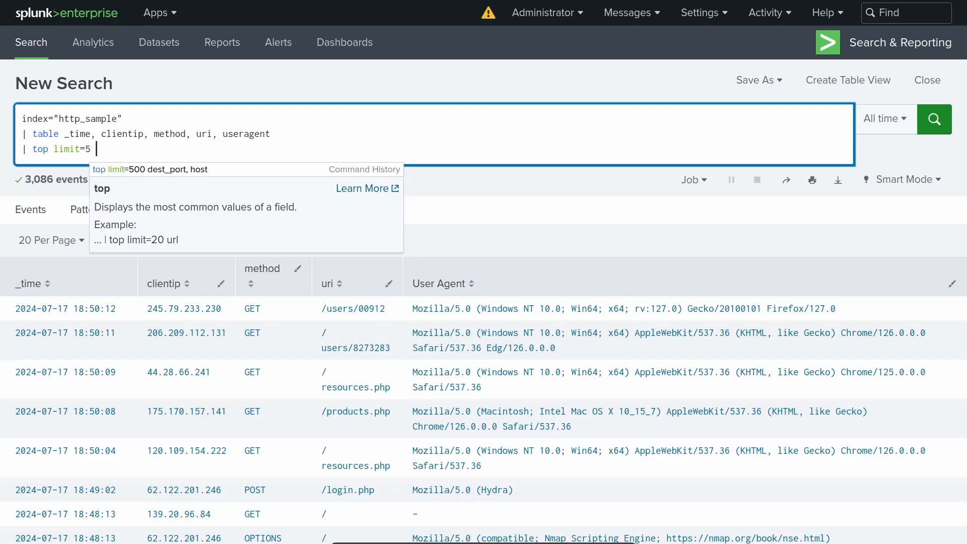
{"action": "left_click", "coordinate": [467, 139]}
{"action": "type", "text": "useragent"}
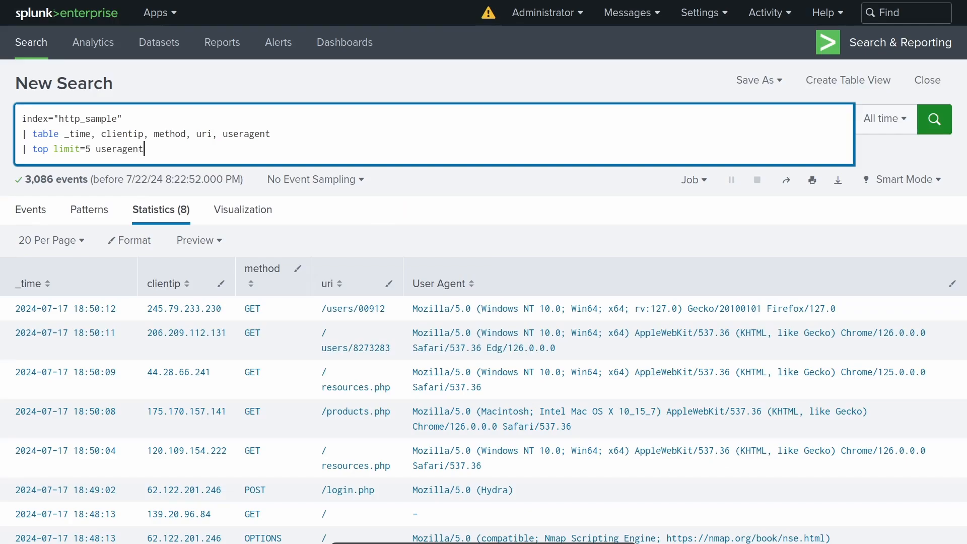
{"action": "key", "text": "Return"}
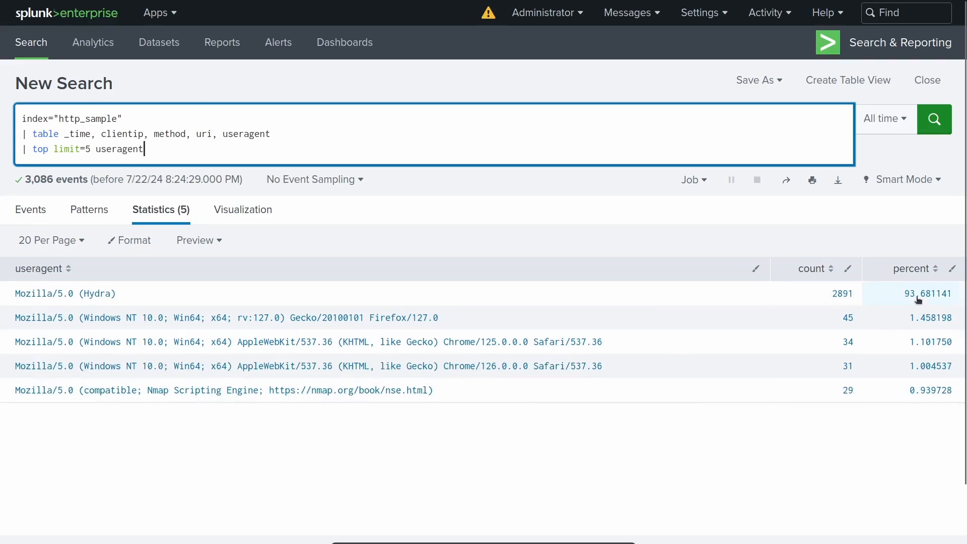
- Replace top with rare in the query's last line, making it "| rare limit=5 useragent", and run it
{"action": "double_click", "coordinate": [40, 149]}
{"action": "type", "text": "rare"}
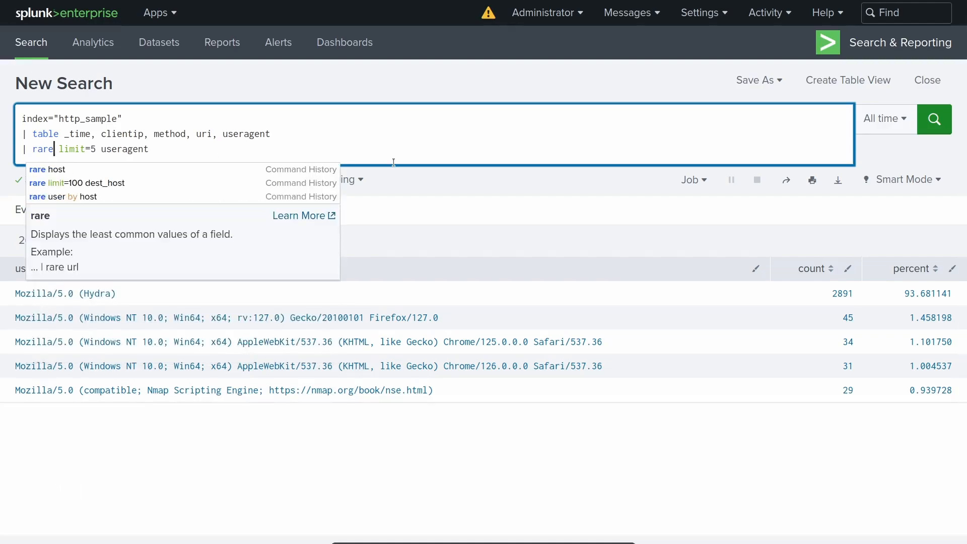
{"action": "key", "text": "Return"}
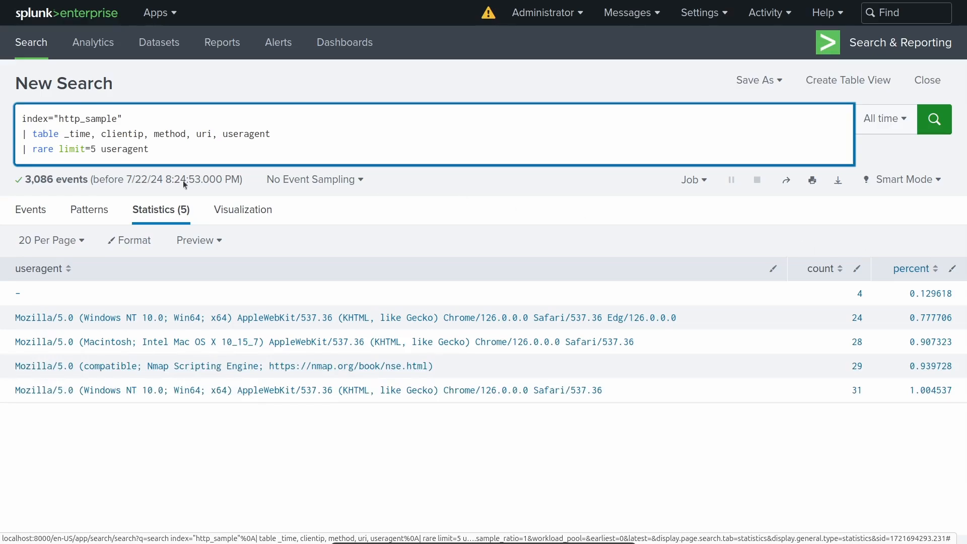
- Replace the table and rare lines with "| chart count by status" and run the query
{"action": "left_click_drag", "start_coordinate": [172, 148], "coordinate": [5, 140]}
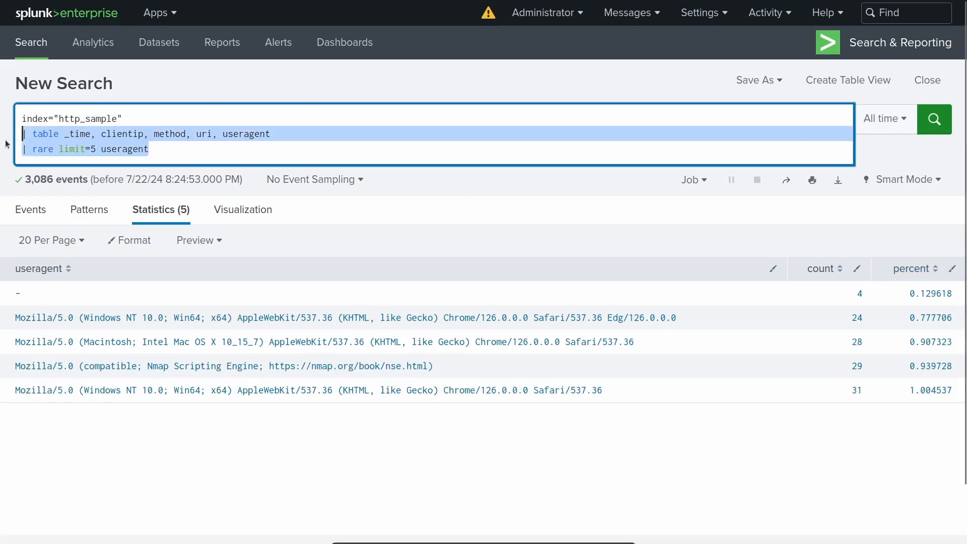
{"action": "key", "text": "BackSpace"}
{"action": "type", "text": "| chart"}
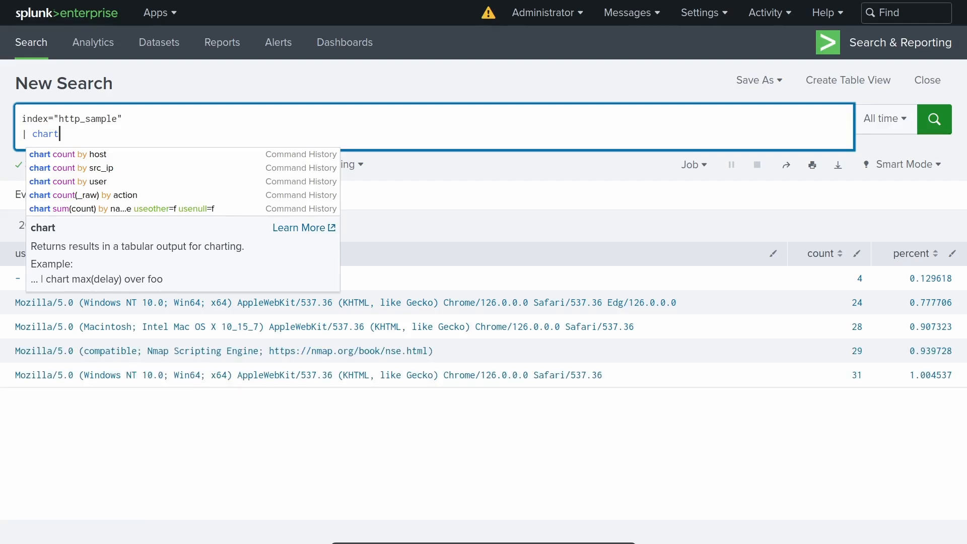
{"action": "type", "text": "co"}
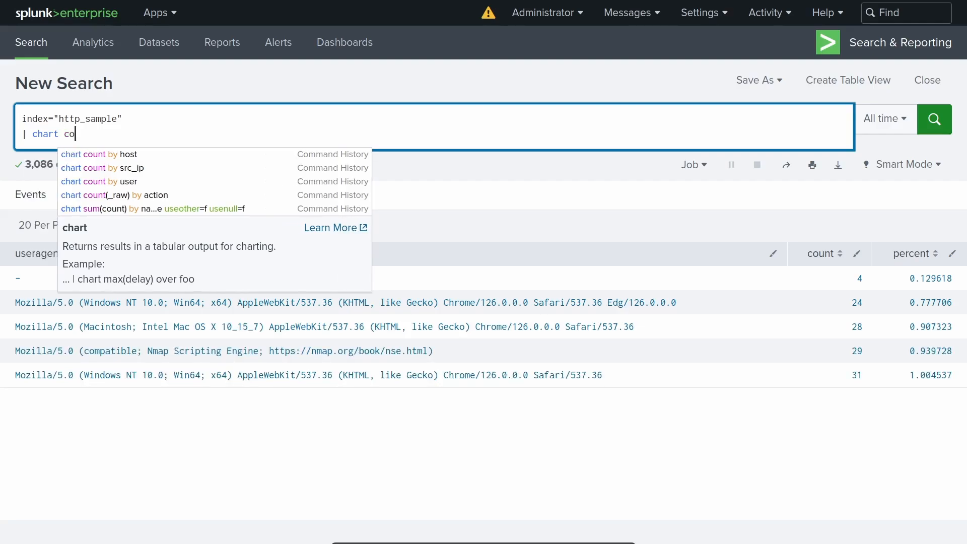
{"action": "type", "text": "unt by"}
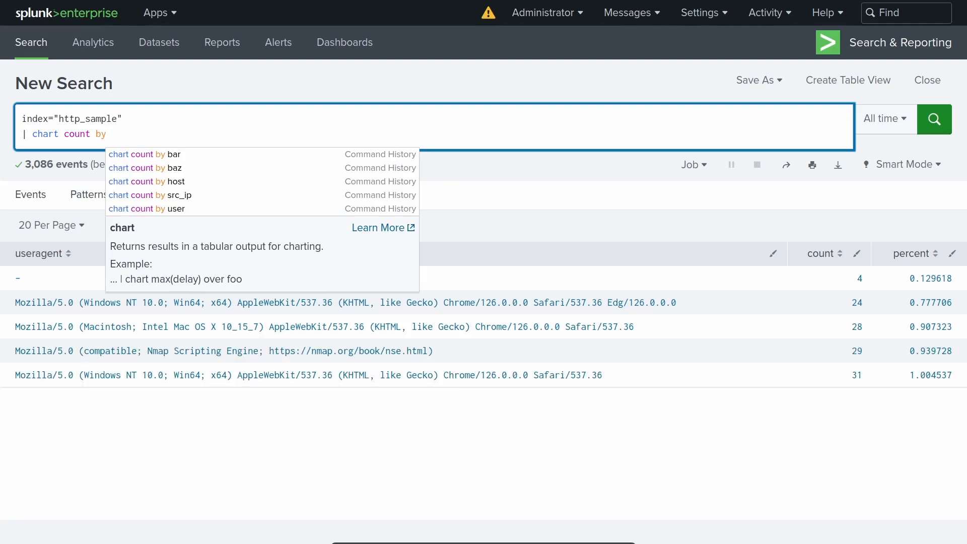
{"action": "type", "text": "status"}
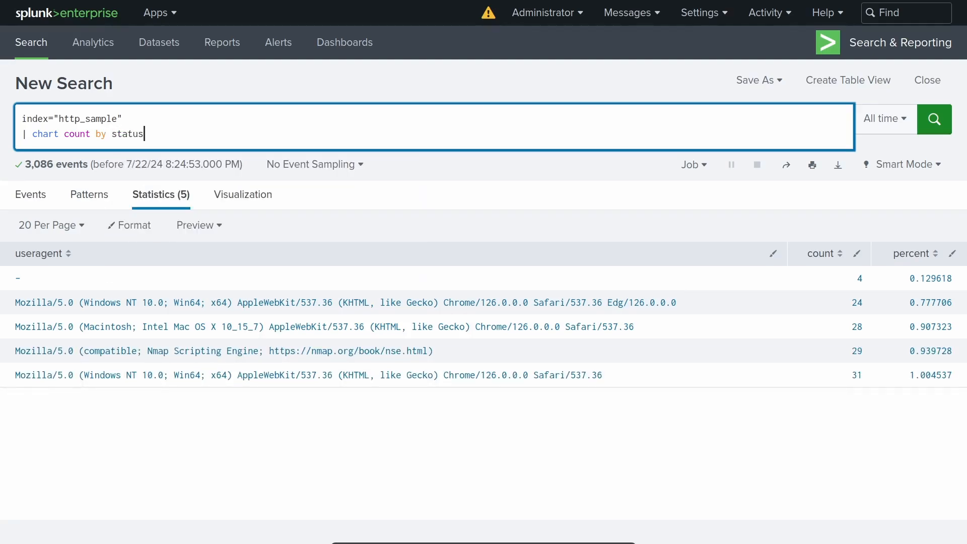
{"action": "key", "text": "Return"}
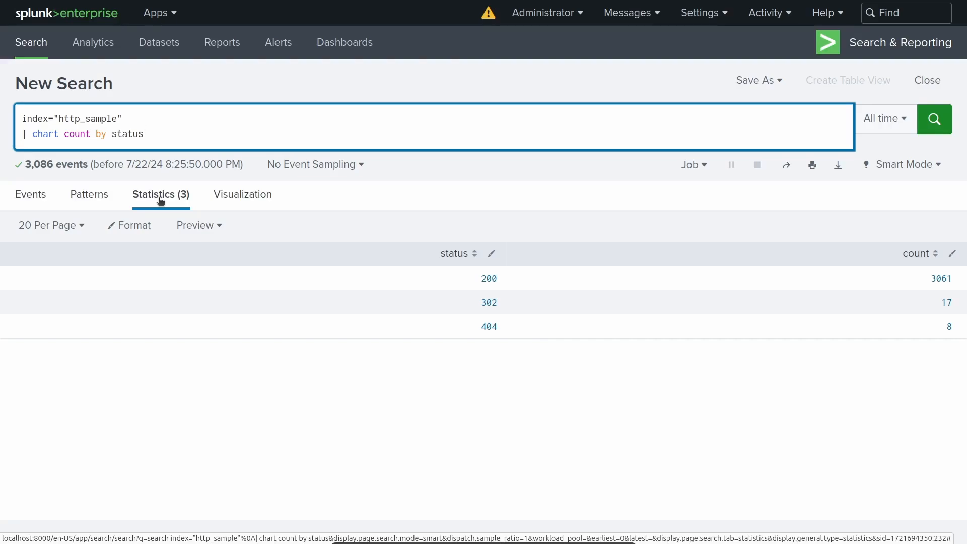
- Visualize the status counts as a pie chart and as a filler gauge
{"action": "left_click", "coordinate": [256, 196]}
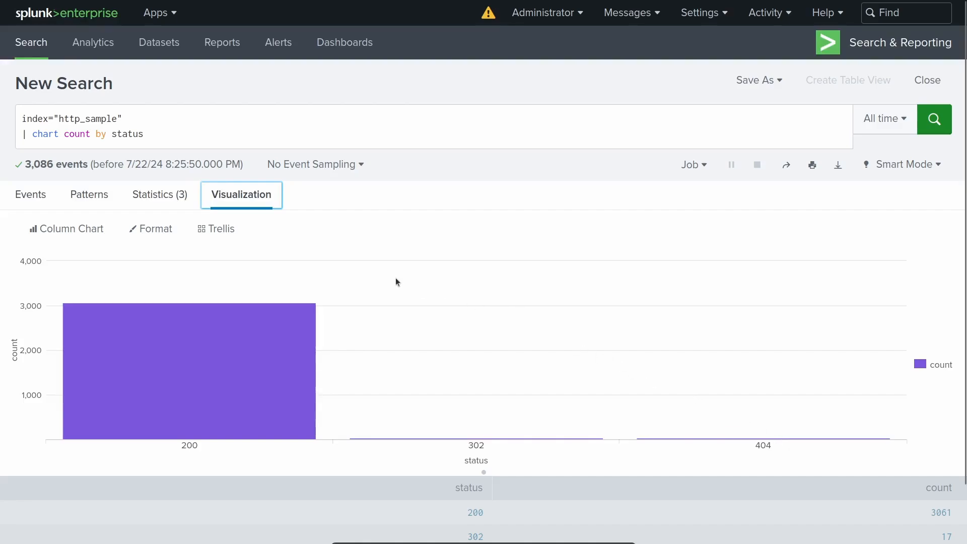
{"action": "left_click", "coordinate": [70, 230]}
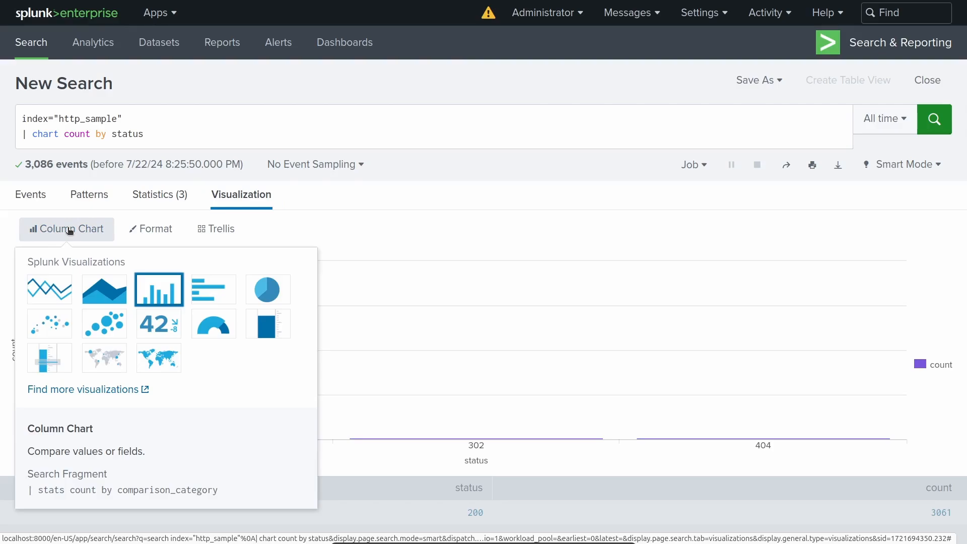
{"action": "left_click", "coordinate": [264, 289]}
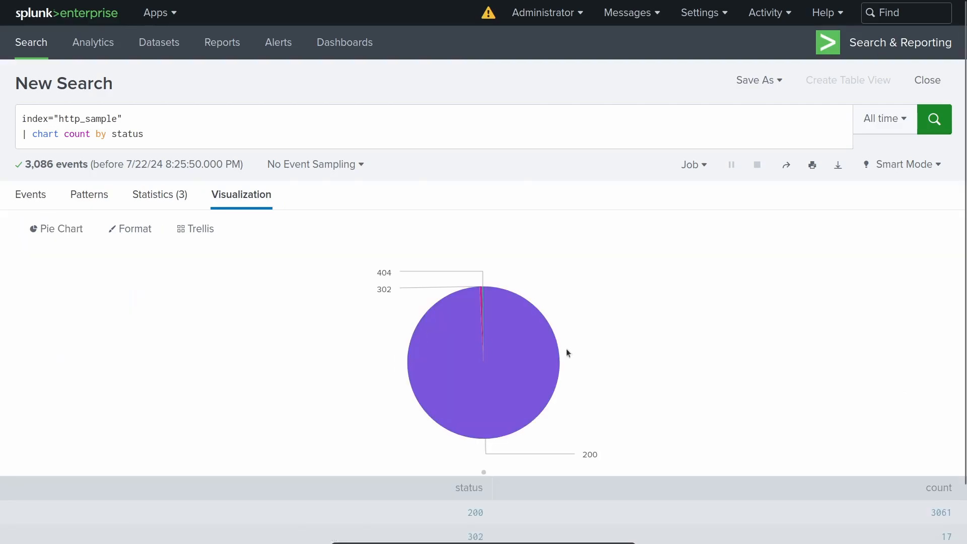
{"action": "left_click", "coordinate": [40, 228]}
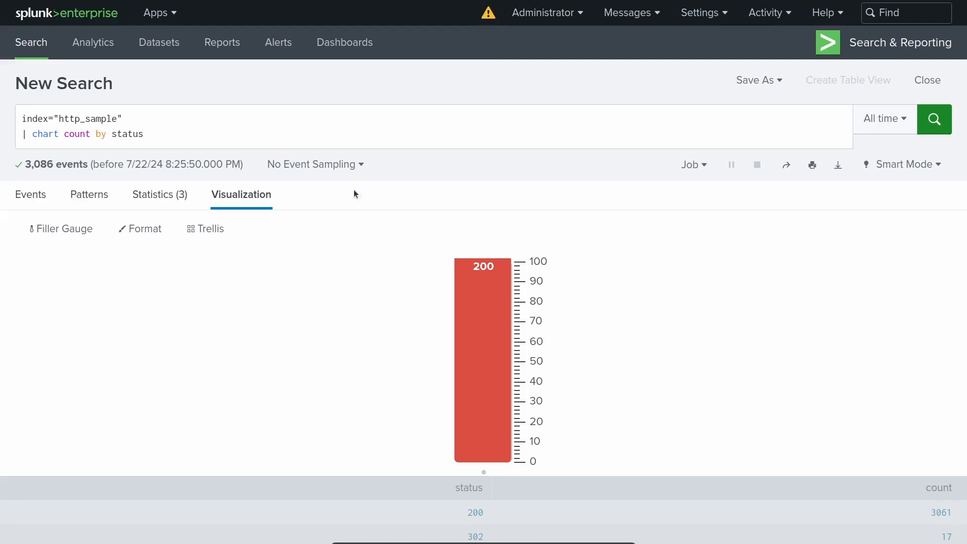
- Remove the chart line, run index="http_sample" on its own and view the top values of the clientip field
{"action": "left_click_drag", "start_coordinate": [158, 128], "coordinate": [8, 127]}
{"action": "key", "text": "BackSpace"}
{"action": "key", "text": "BackSpace"}
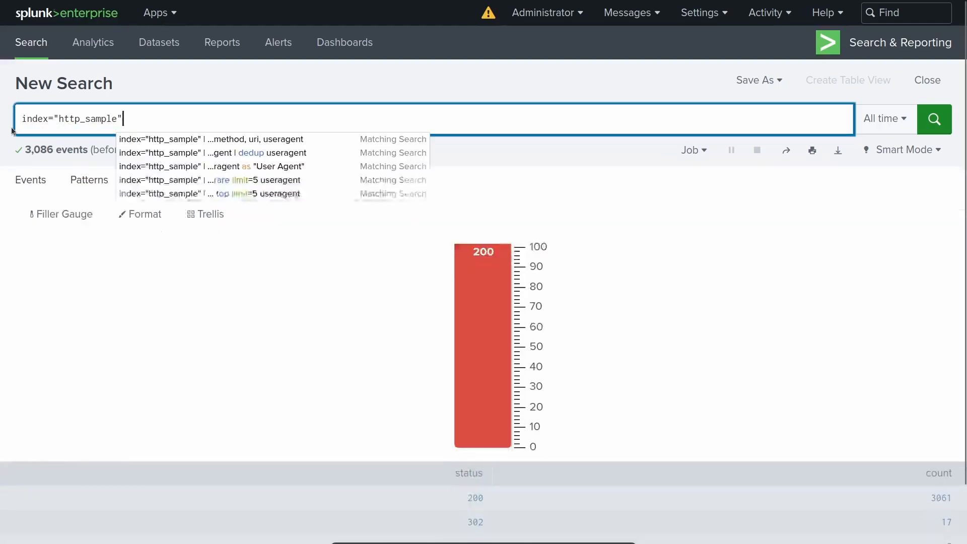
{"action": "key", "text": "Return"}
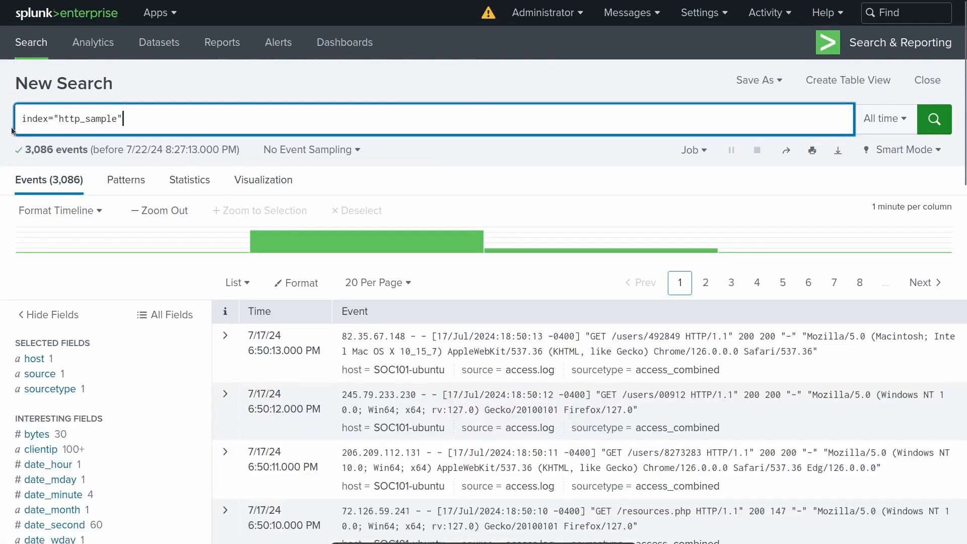
{"action": "left_click", "coordinate": [49, 450]}
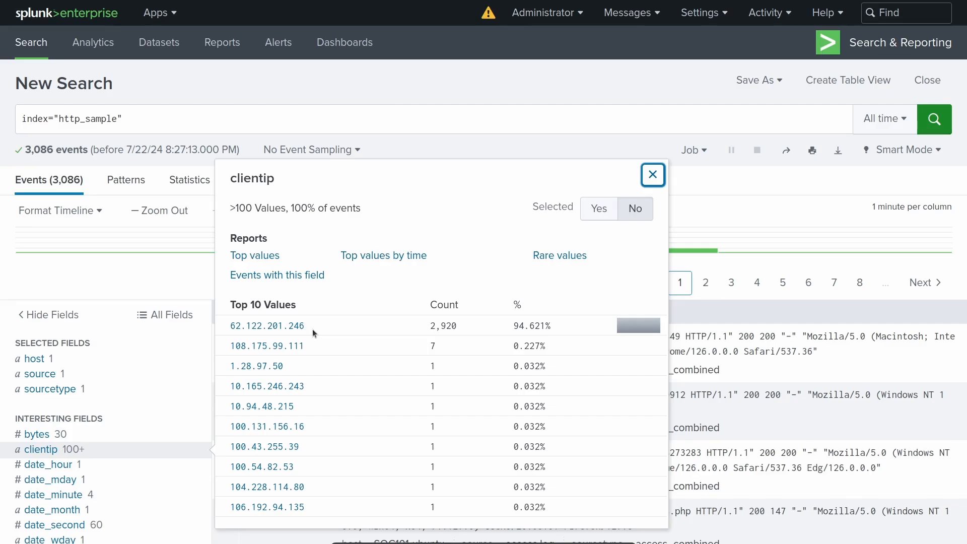
- Add the filter clientip=62.122.201.246 after the index in the query and run it
{"action": "left_click", "coordinate": [195, 124]}
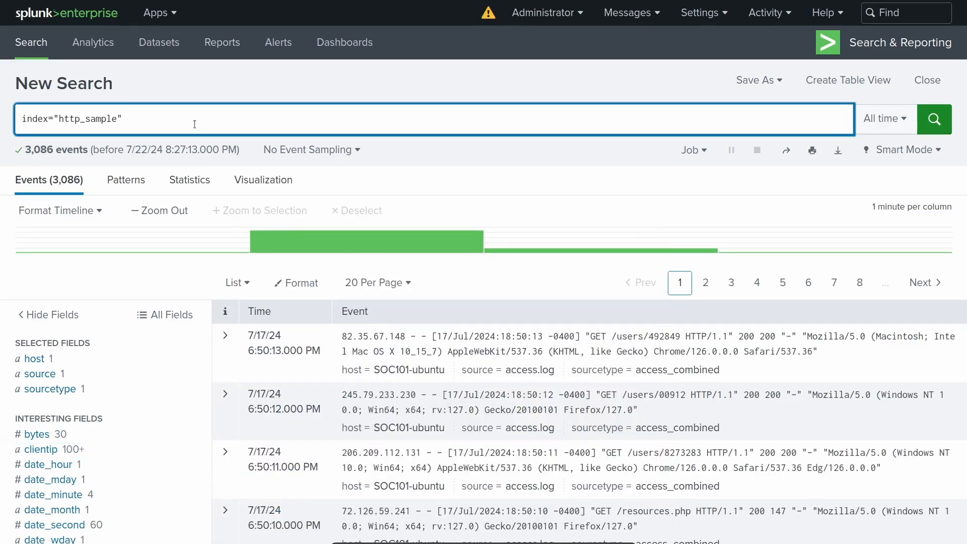
{"action": "type", "text": "c"}
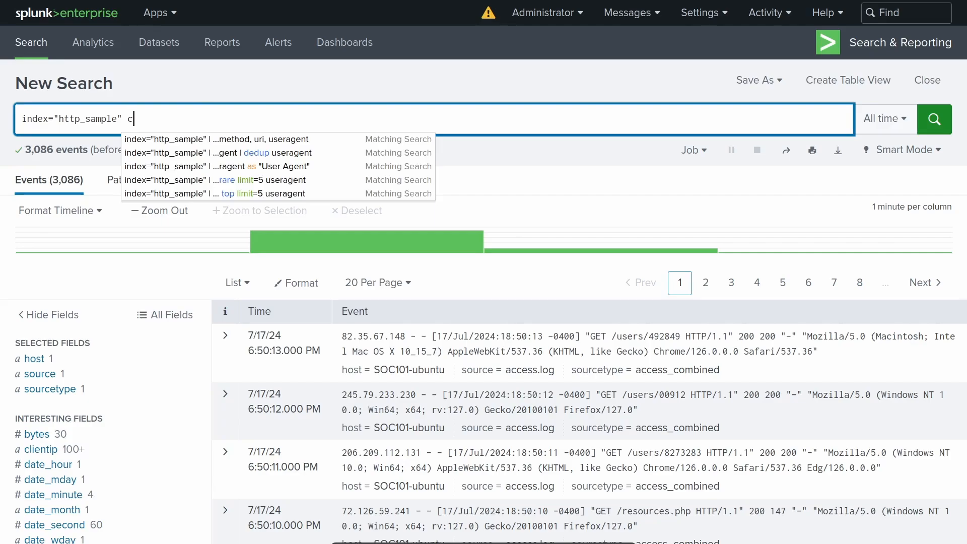
{"action": "type", "text": "lientip"}
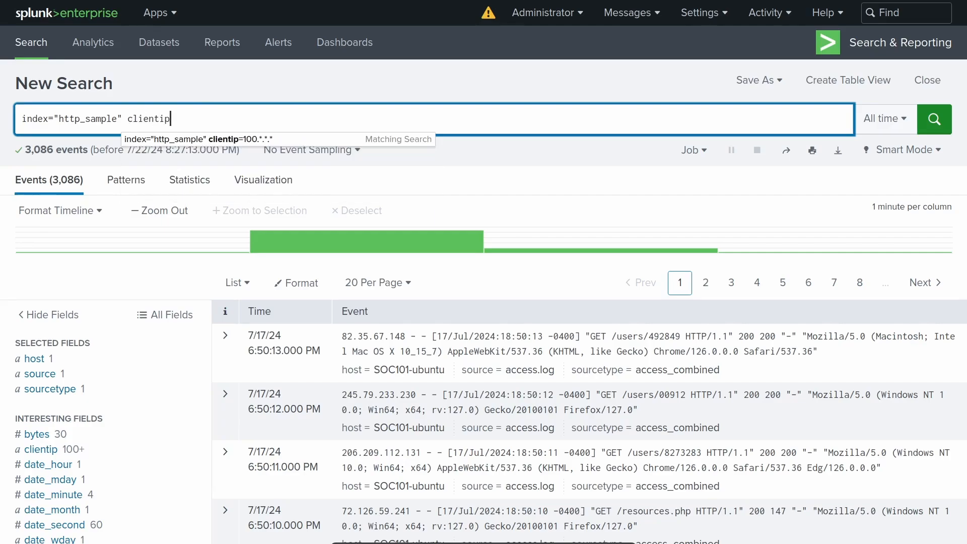
{"action": "type", "text": "="}
{"action": "type", "text": "6"}
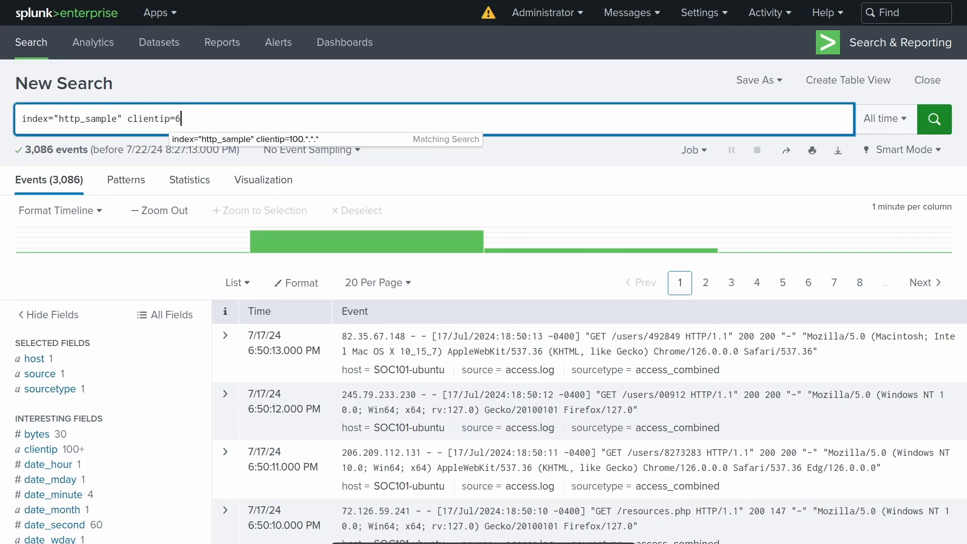
{"action": "type", "text": "2.122."}
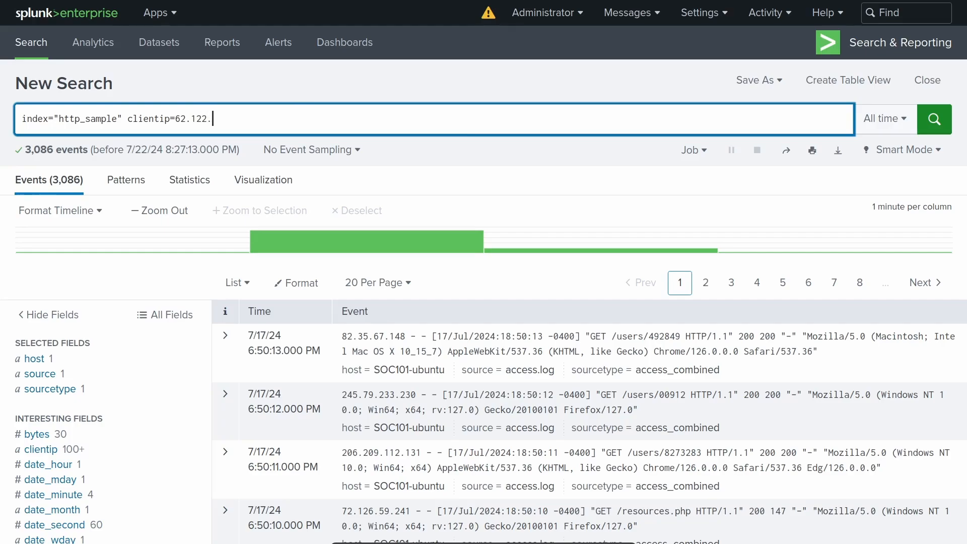
{"action": "type", "text": "201.246"}
{"action": "key", "text": "Return"}
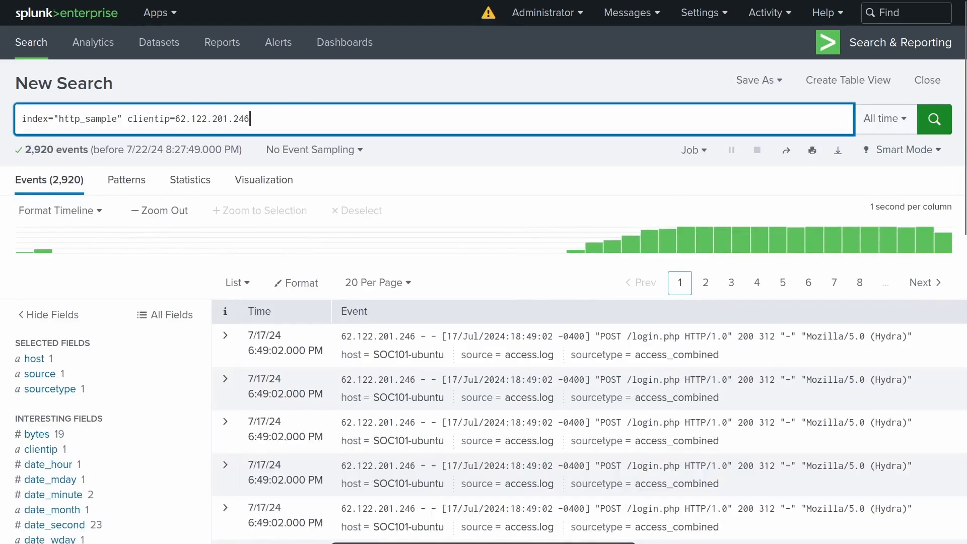
- Add a "| timechart span=1s count" line to the query and run it
{"action": "key", "text": "shift+Return"}
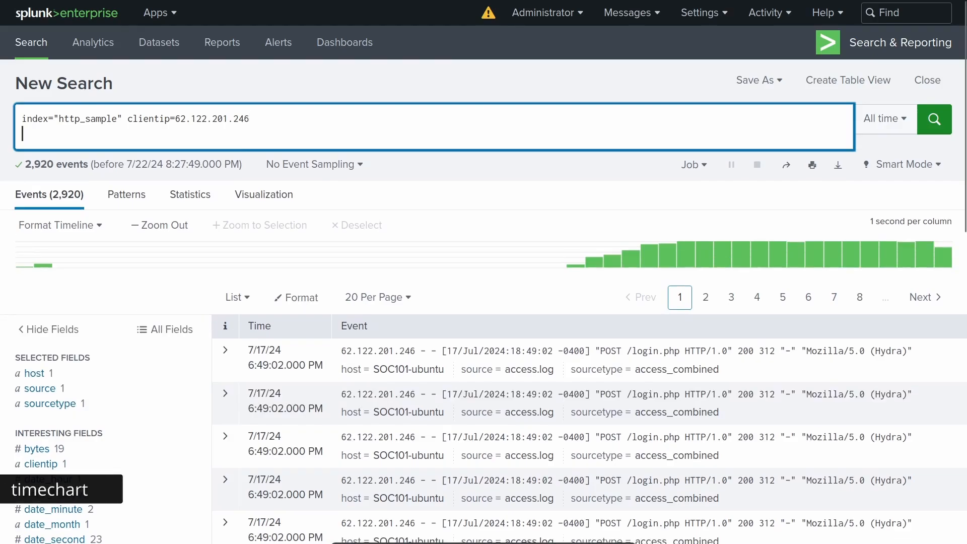
{"action": "type", "text": "| t"}
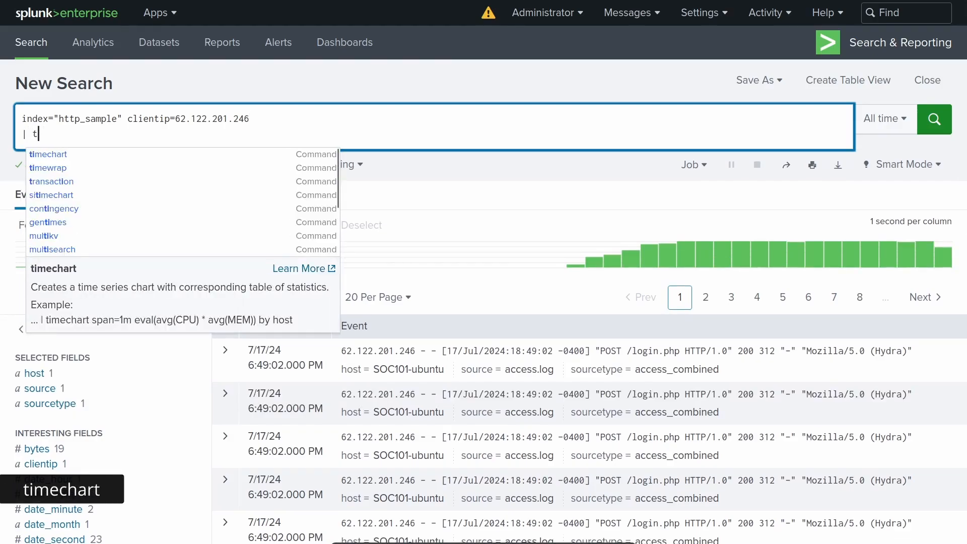
{"action": "key", "text": "BackSpace"}
{"action": "type", "text": "timechart"}
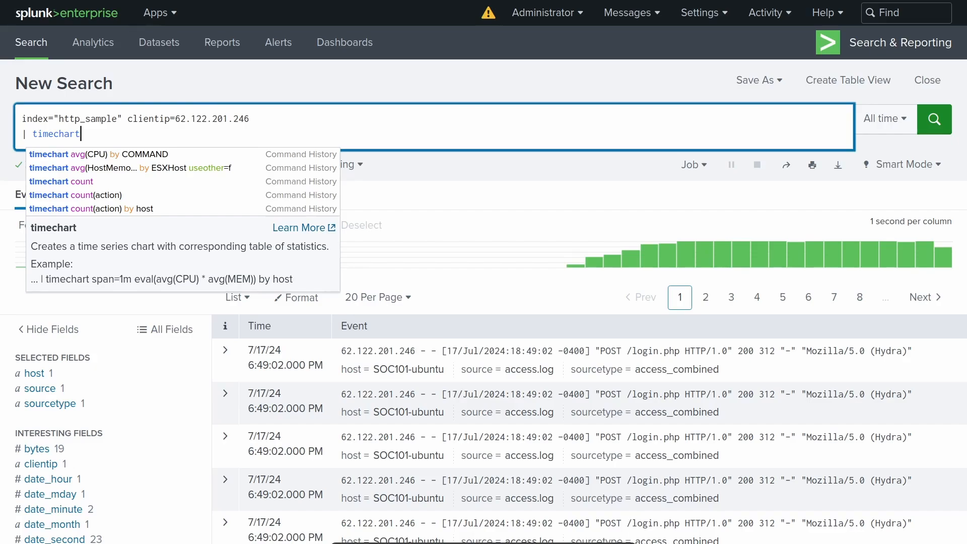
{"action": "type", "text": "span"}
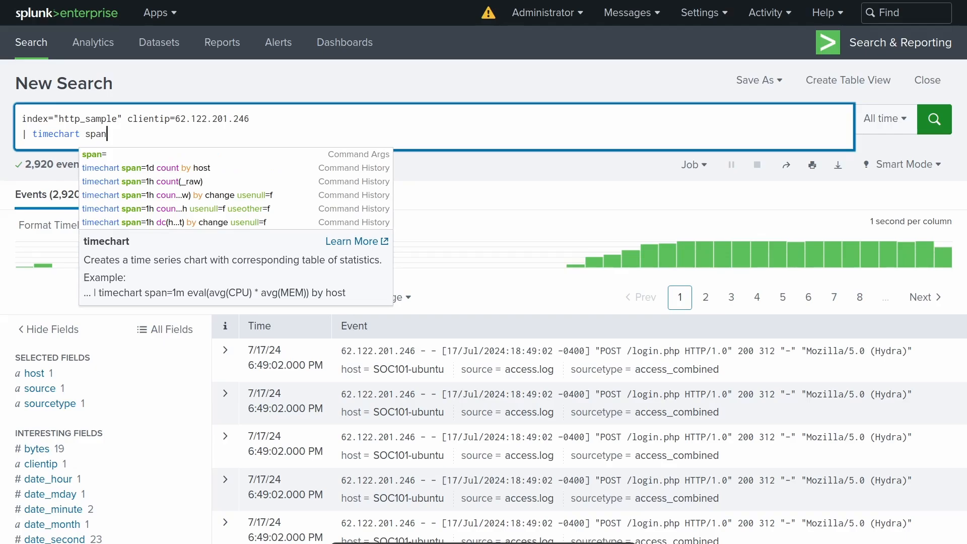
{"action": "type", "text": "=1s"}
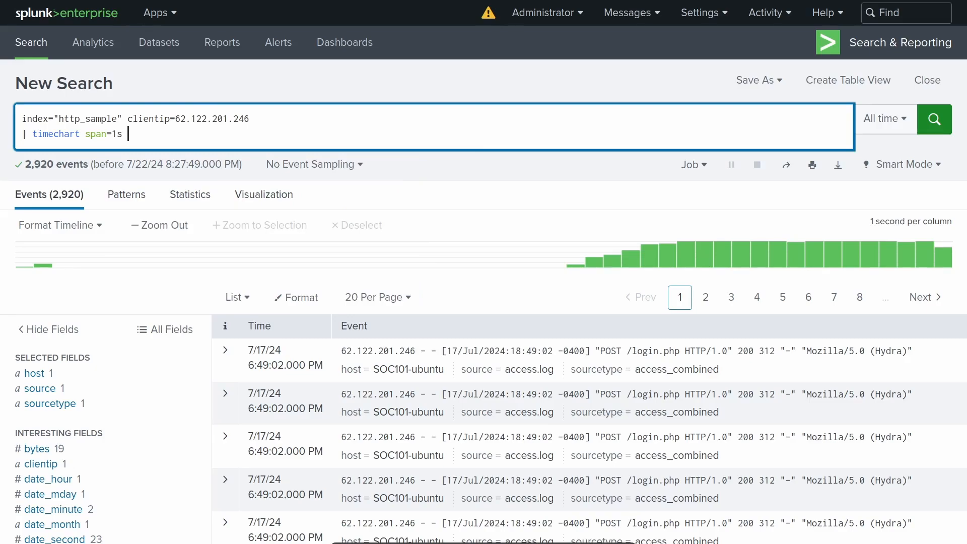
{"action": "type", "text": " count"}
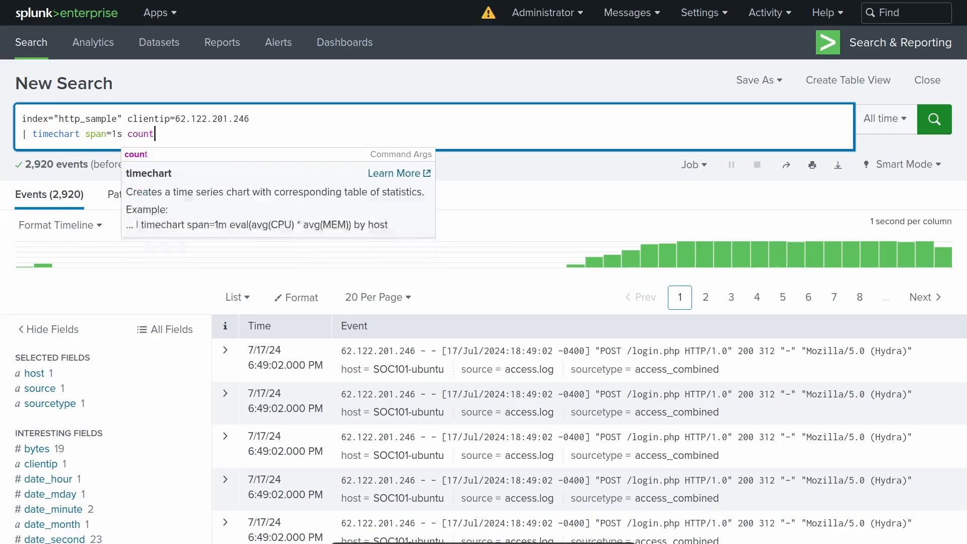
{"action": "key", "text": "Return"}
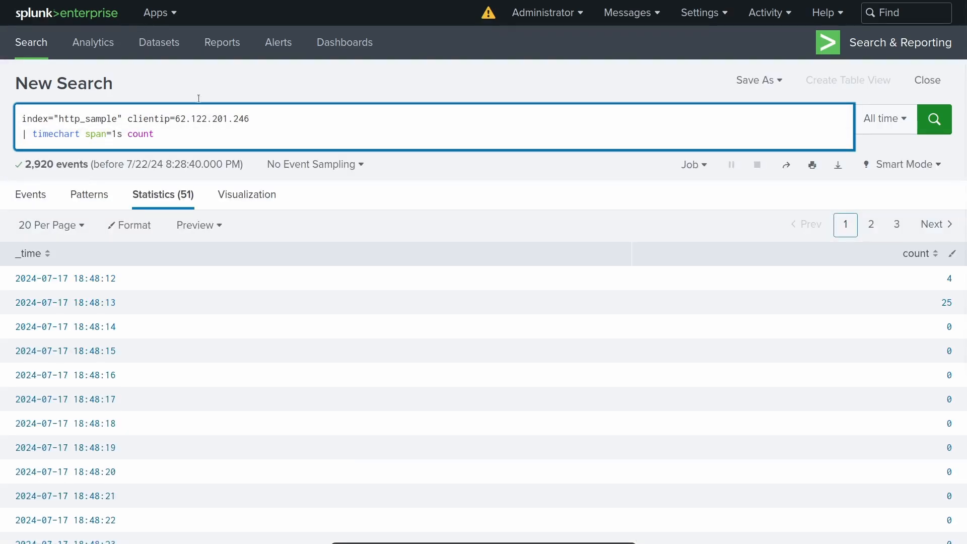
- Visualize the per-second counts as a line chart and open the events behind the 6:49:02 PM data point
{"action": "left_click", "coordinate": [253, 203]}
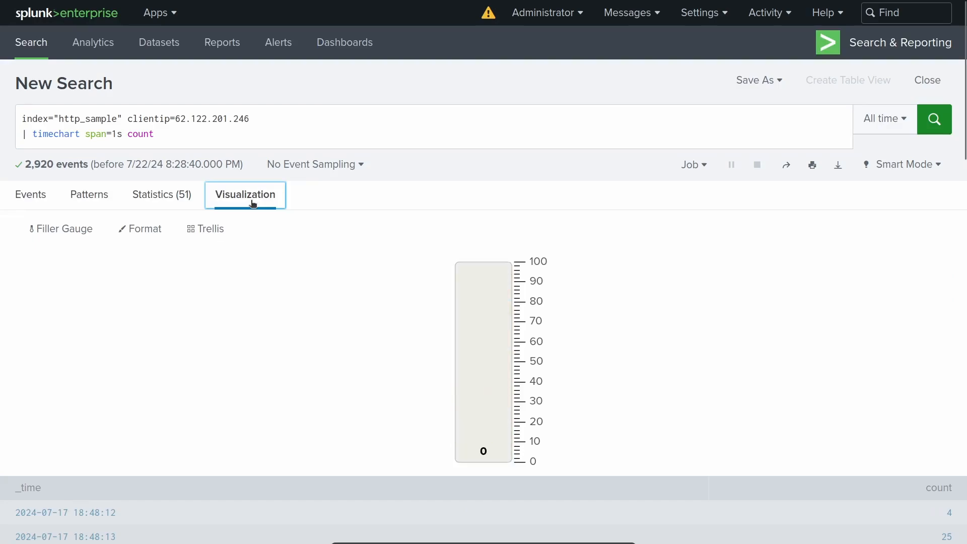
{"action": "left_click", "coordinate": [83, 228]}
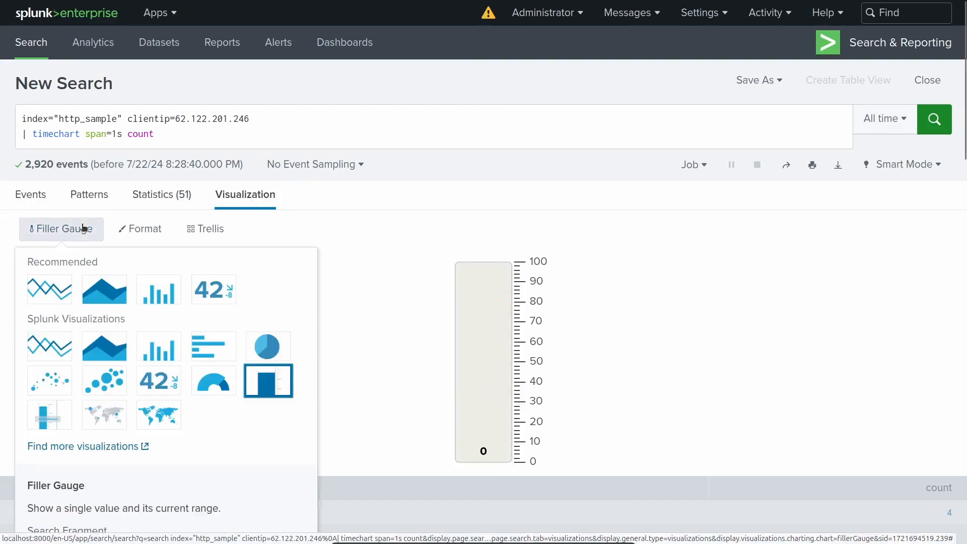
{"action": "left_click", "coordinate": [55, 284]}
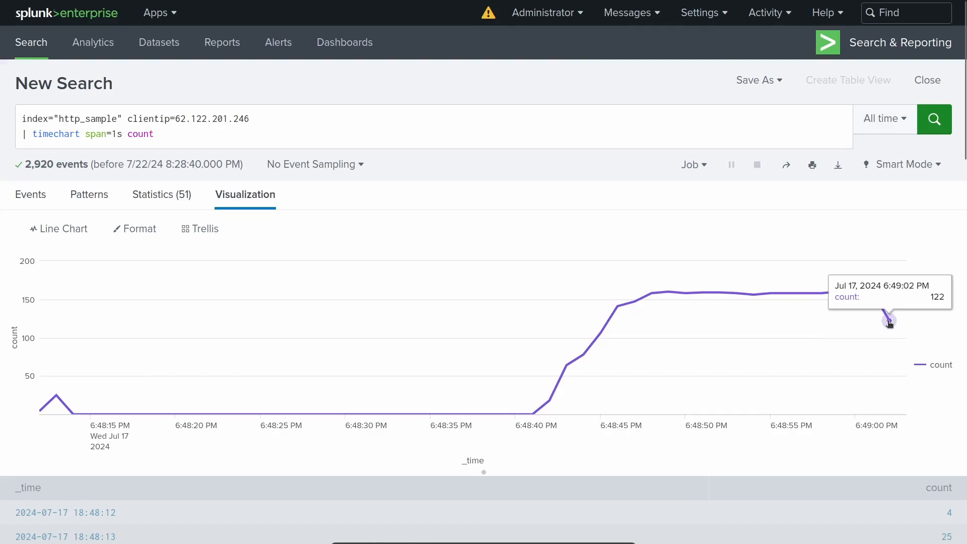
{"action": "left_click", "coordinate": [890, 322]}
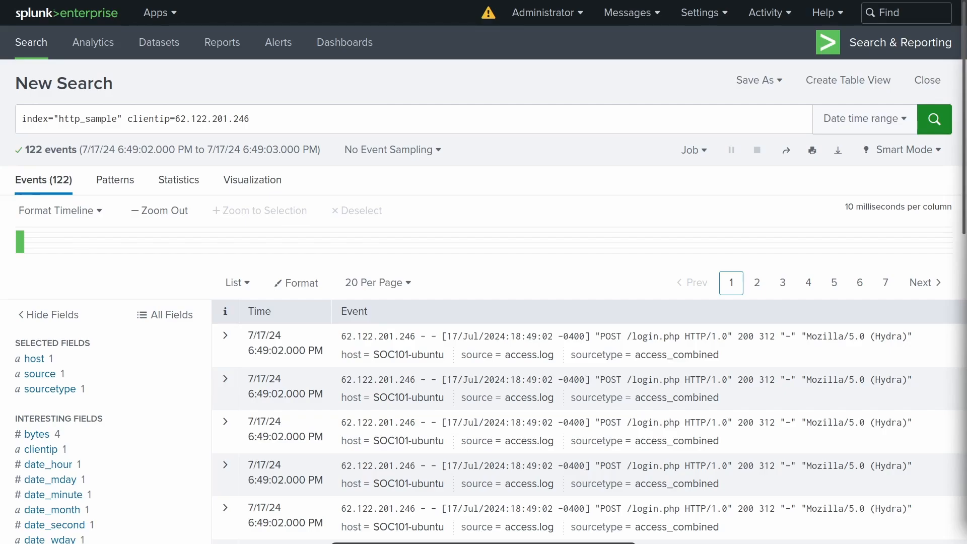
- Add a "| table _time, clientip, useragent" line to the query and run it
{"action": "left_click", "coordinate": [297, 127]}
{"action": "key", "text": "shift+Return"}
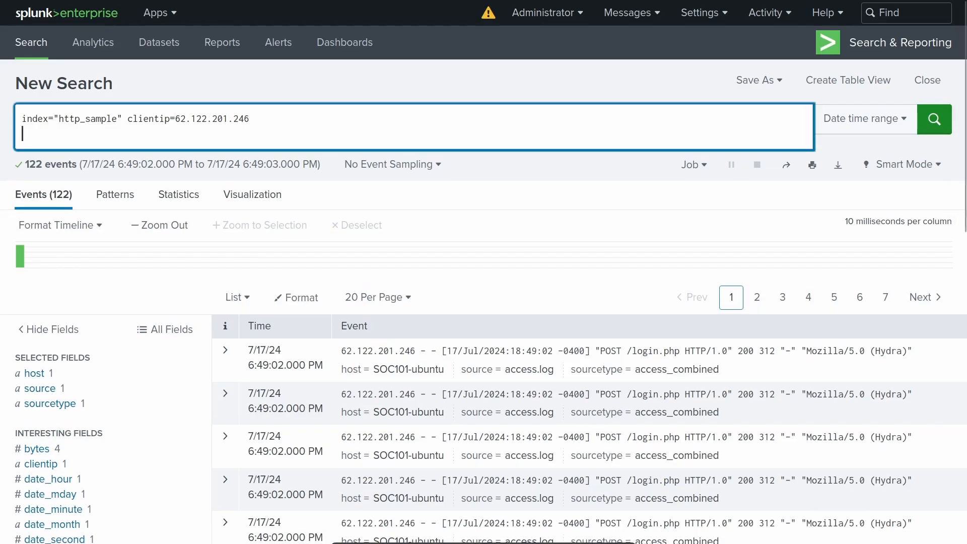
{"action": "type", "text": "| table"}
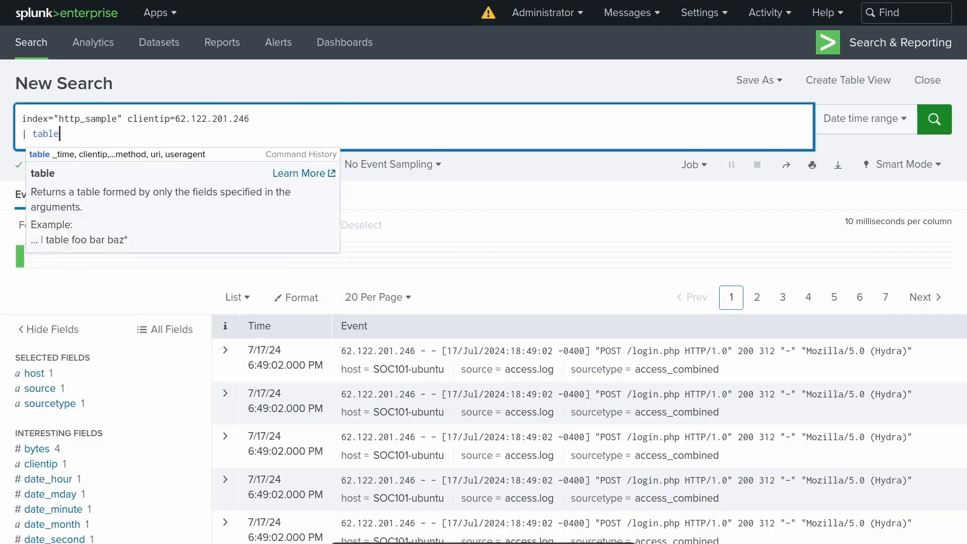
{"action": "type", "text": " _t"}
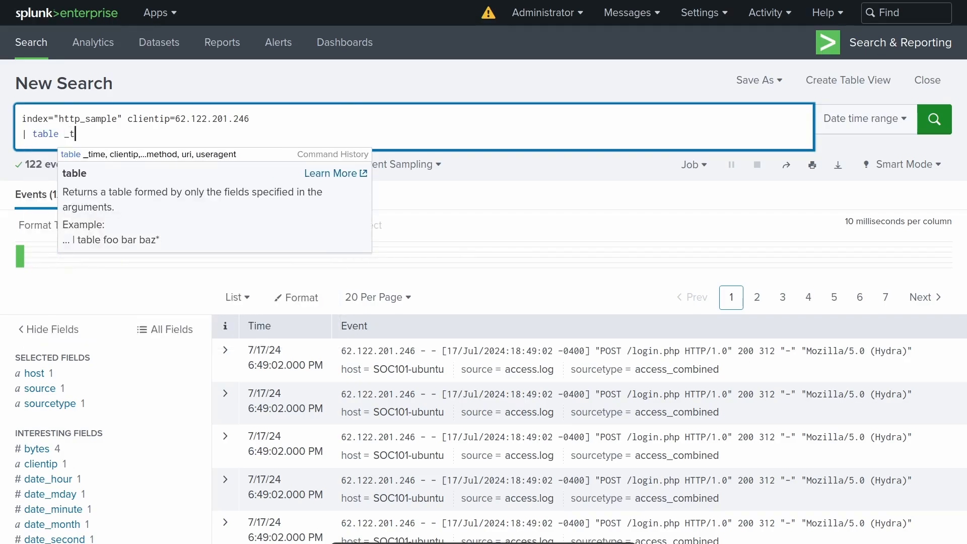
{"action": "type", "text": "ime, clienti"}
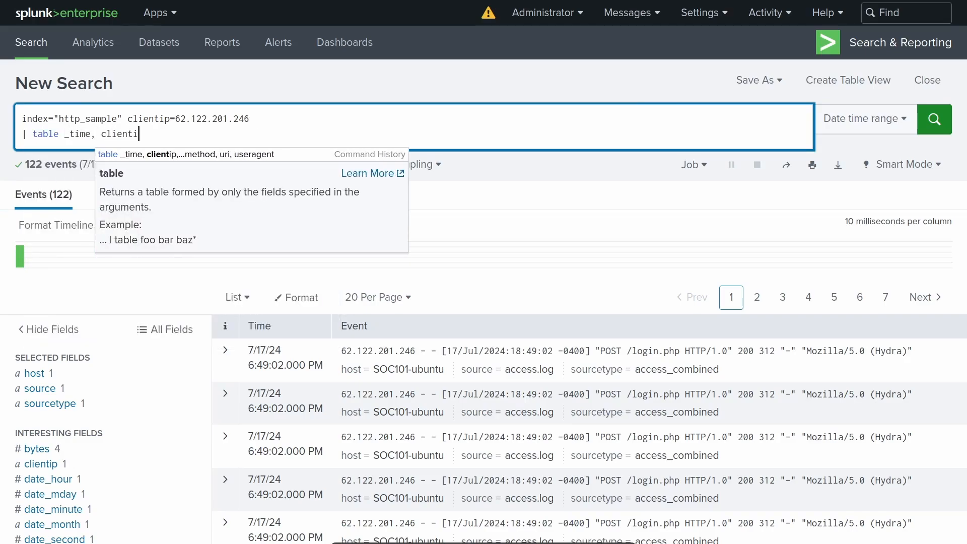
{"action": "type", "text": "p, "}
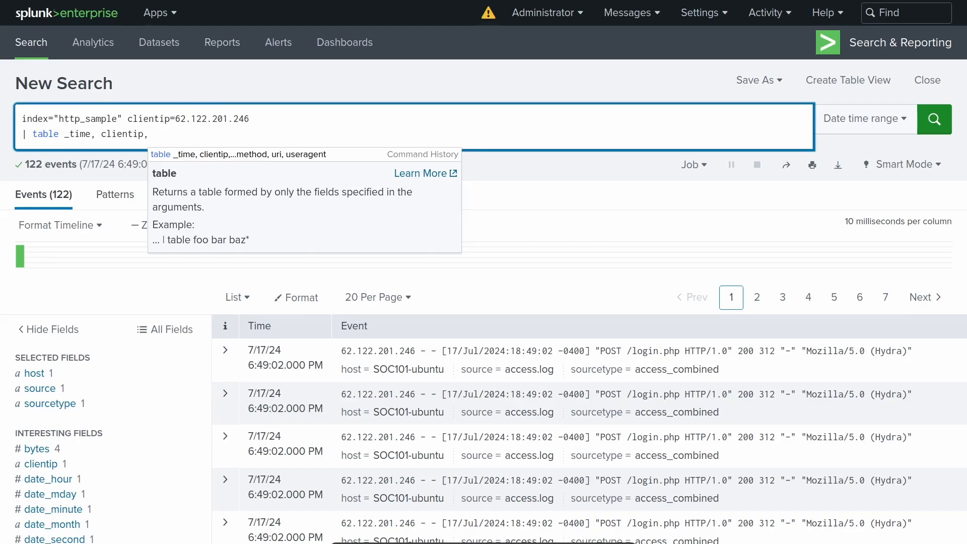
{"action": "type", "text": "useragent"}
{"action": "key", "text": "Return"}
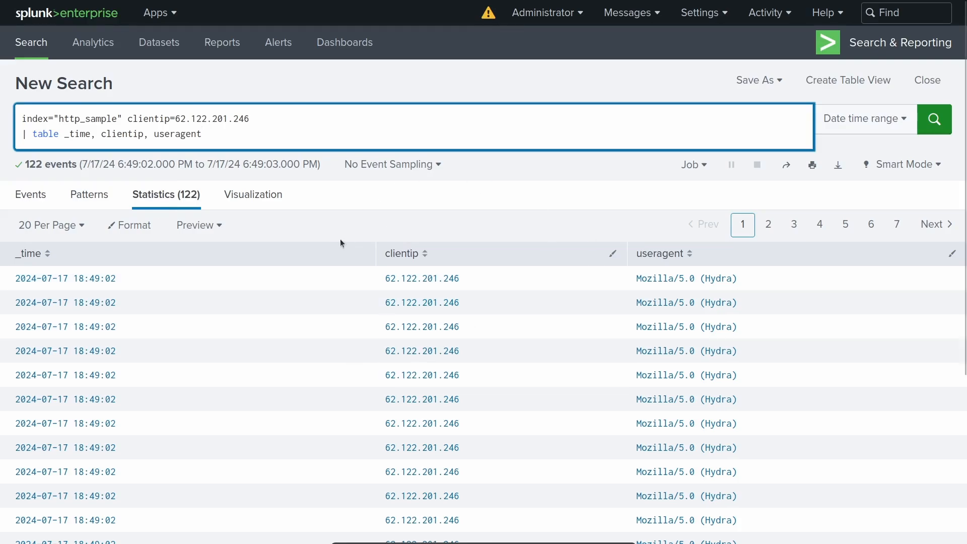
- Add a "| search useragent=*Nmap*" line below the table line and run the query
{"action": "key", "text": "shift+Return"}
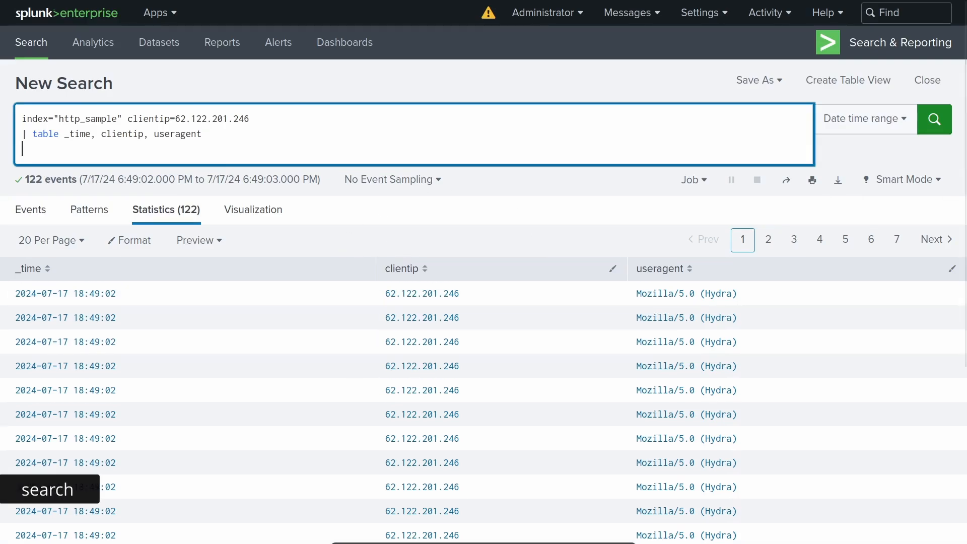
{"action": "type", "text": "| search"}
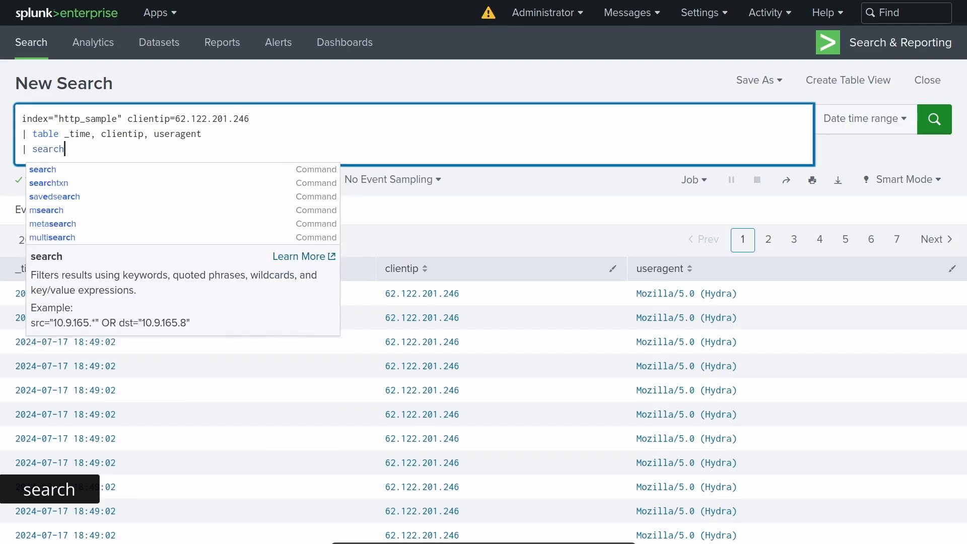
{"action": "left_click_drag", "start_coordinate": [251, 120], "coordinate": [22, 120]}
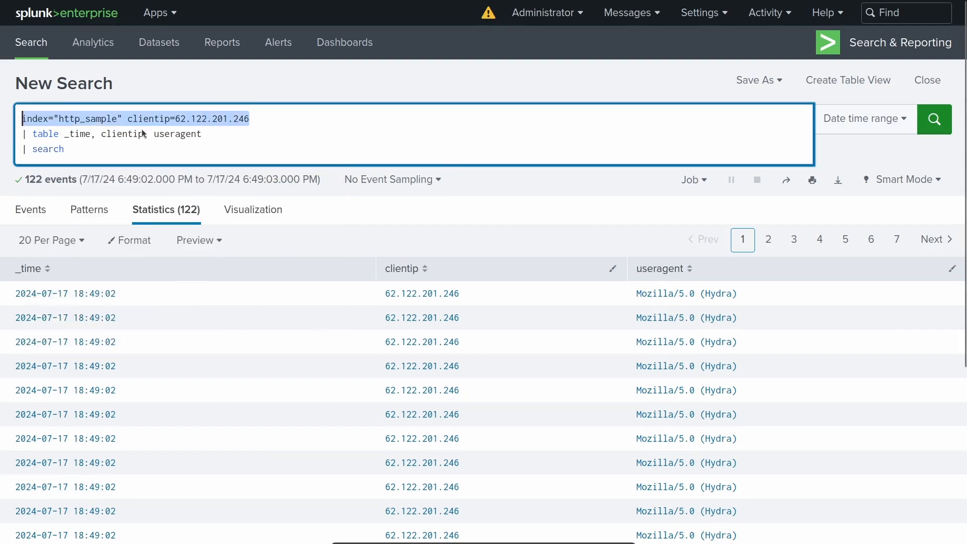
{"action": "left_click", "coordinate": [69, 150]}
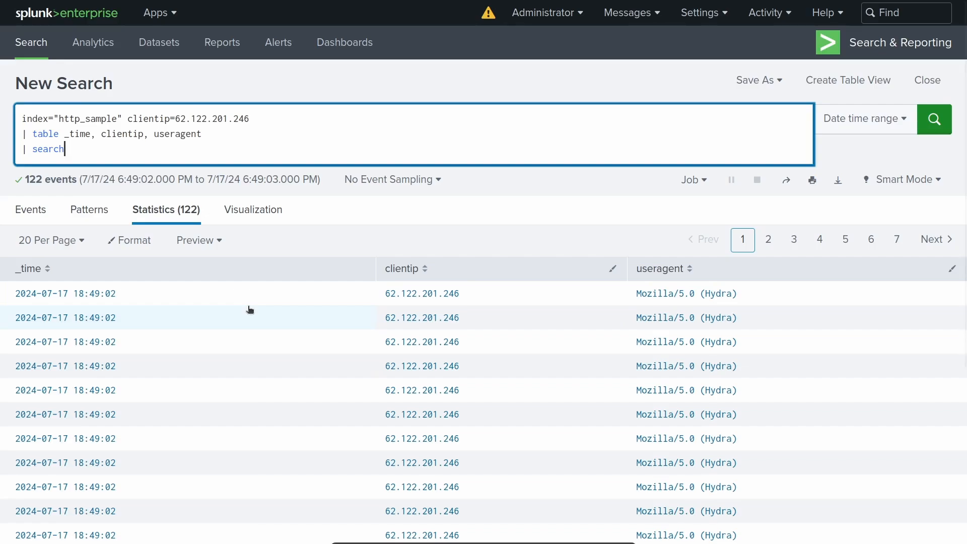
{"action": "type", "text": "useragent=*Nmap*"}
{"action": "key", "text": "Return"}
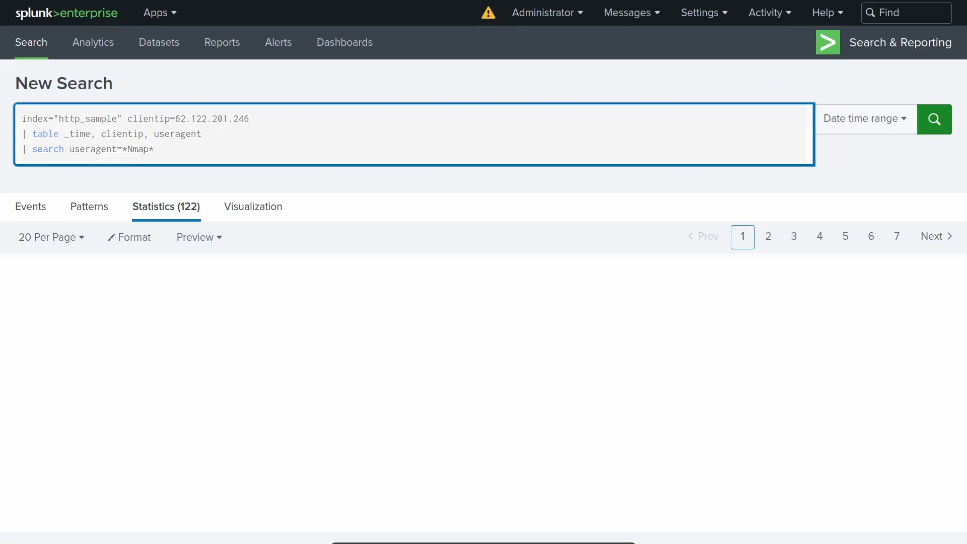
- Set the search time range to All time and look through the matching Nmap user agent rows
{"action": "left_click", "coordinate": [177, 324]}
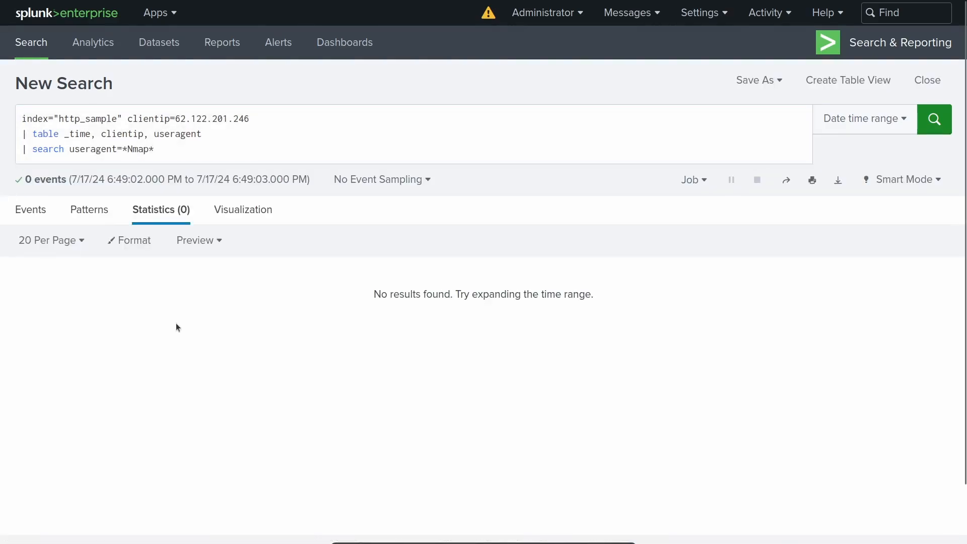
{"action": "left_click", "coordinate": [825, 129]}
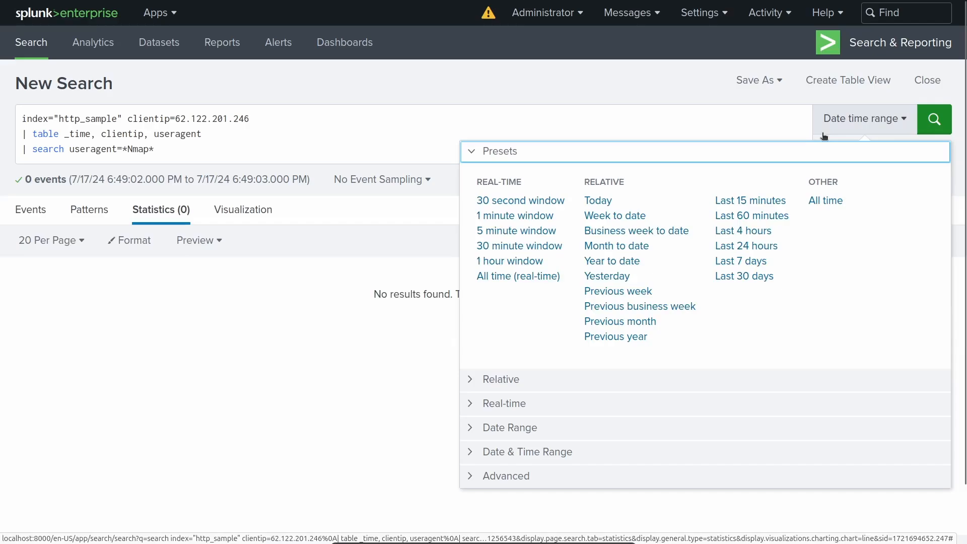
{"action": "left_click", "coordinate": [817, 206]}
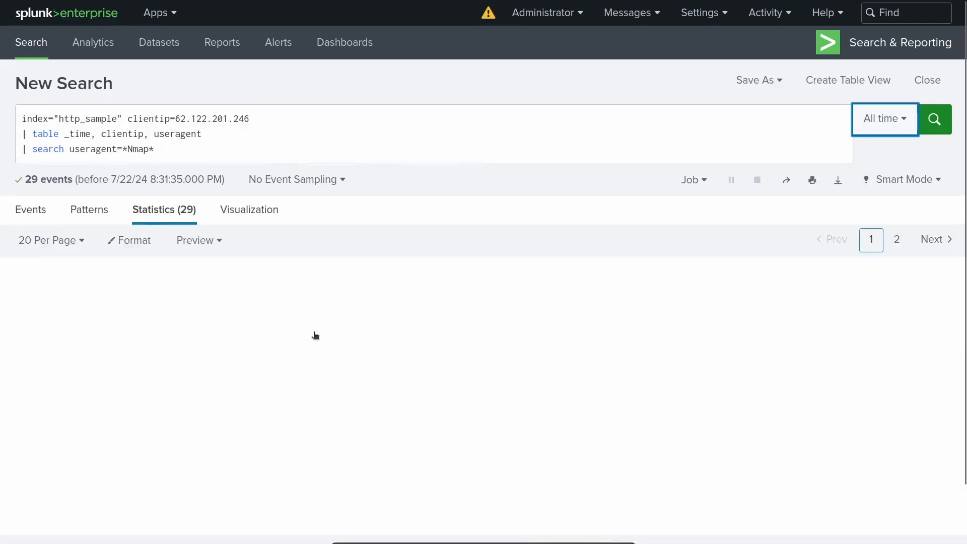
{"action": "scroll", "coordinate": [453, 297], "scroll_direction": "down", "scroll_amount": 4}
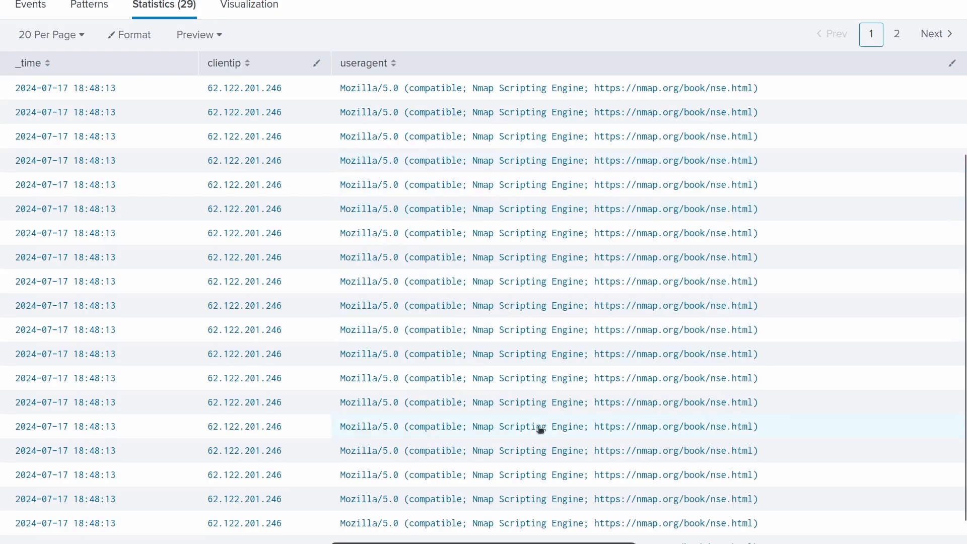
{"action": "scroll", "coordinate": [539, 429], "scroll_direction": "up", "scroll_amount": 4}
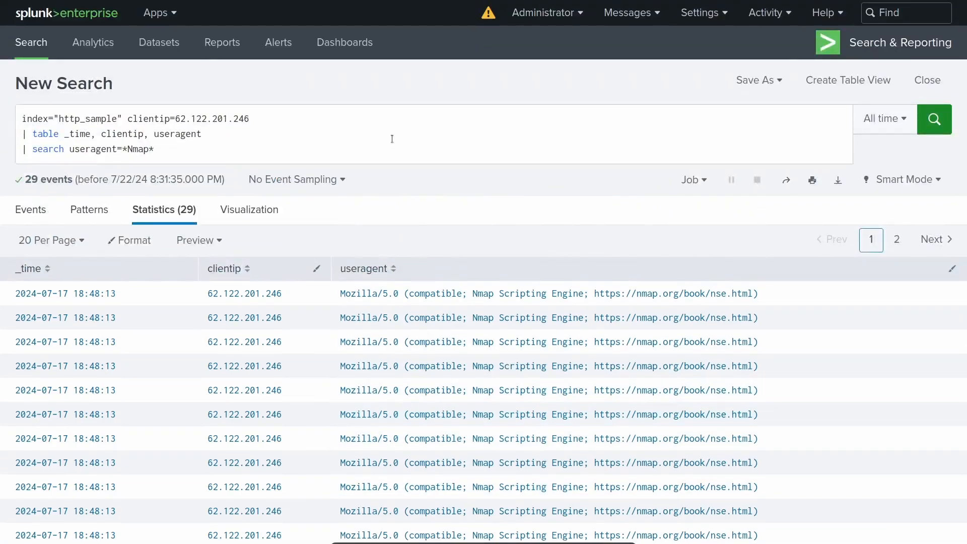
{"action": "left_click_drag", "start_coordinate": [154, 150], "coordinate": [27, 149]}
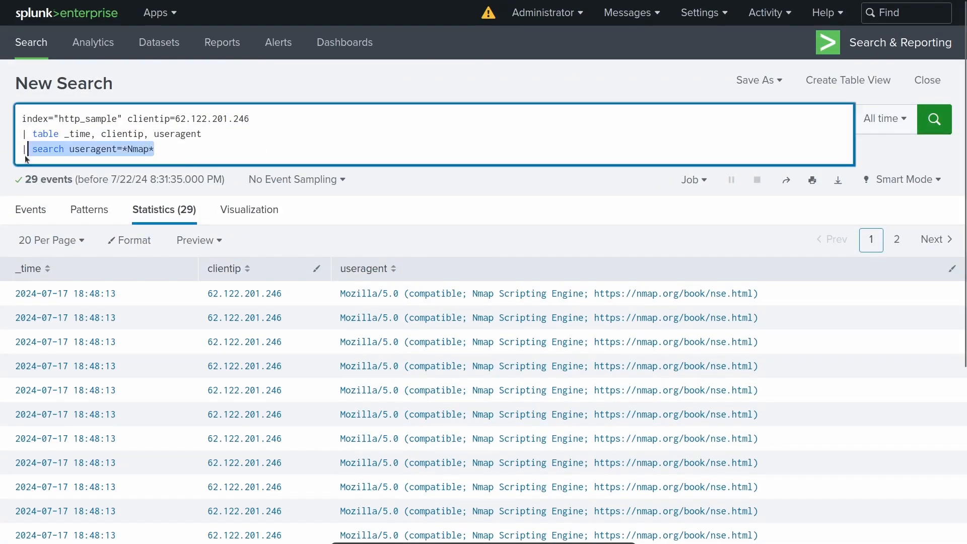
{"action": "left_click", "coordinate": [230, 155]}
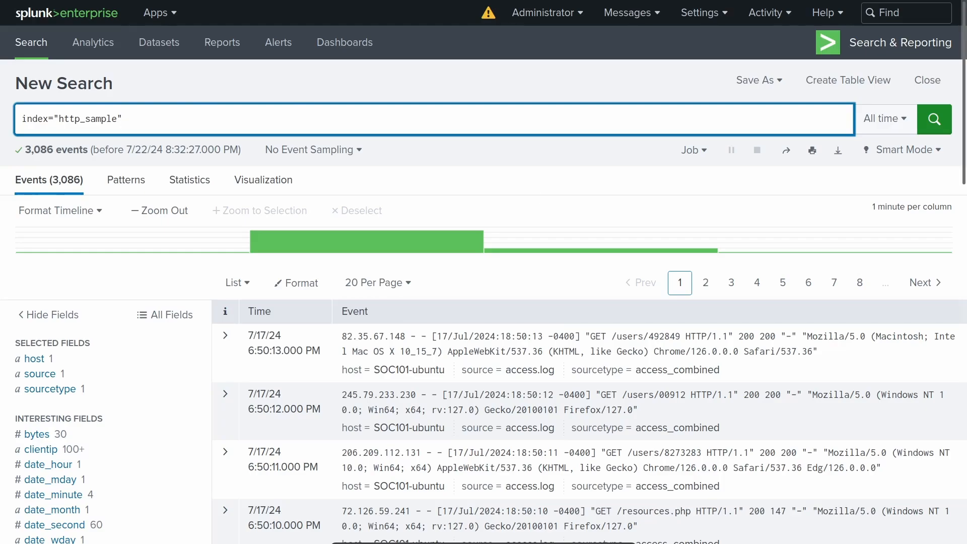
- Add a "| iplocation clientip" line below index="http_sample" and run the query
{"action": "key", "text": "shift+Return"}
{"action": "type", "text": "| iplocation"}
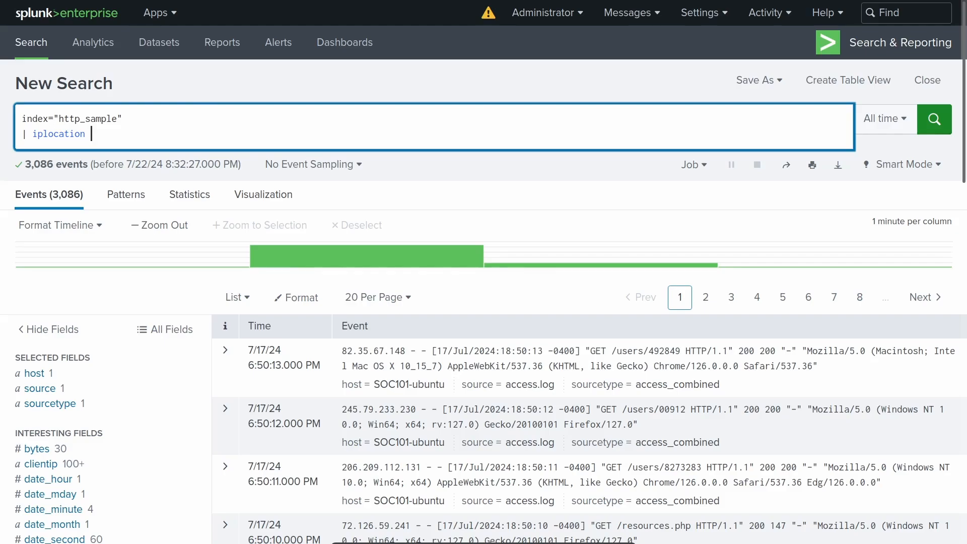
{"action": "type", "text": "clientip"}
{"action": "key", "text": "Return"}
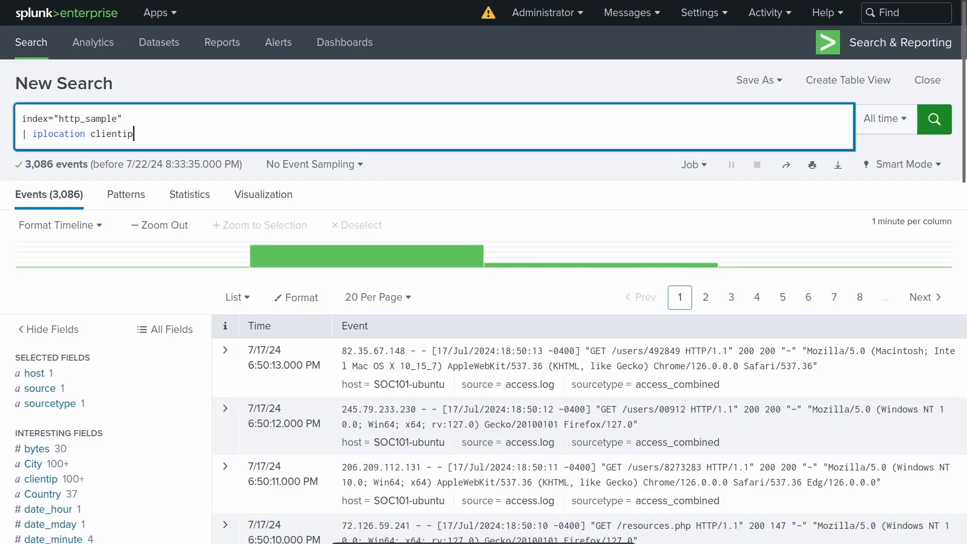
- Examine the top values of the Country and City fields among the interesting fields
{"action": "scroll", "coordinate": [55, 330], "scroll_direction": "down", "scroll_amount": 4}
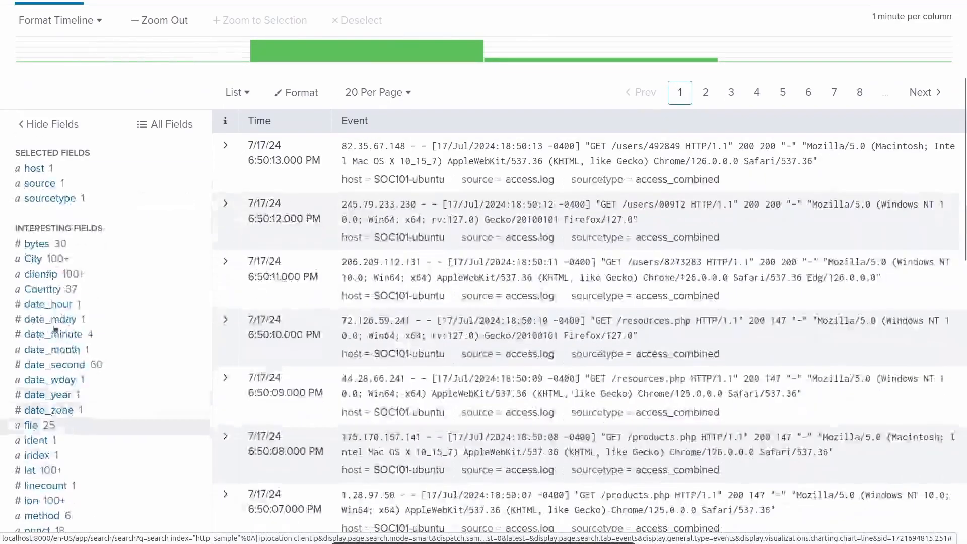
{"action": "left_click", "coordinate": [42, 292]}
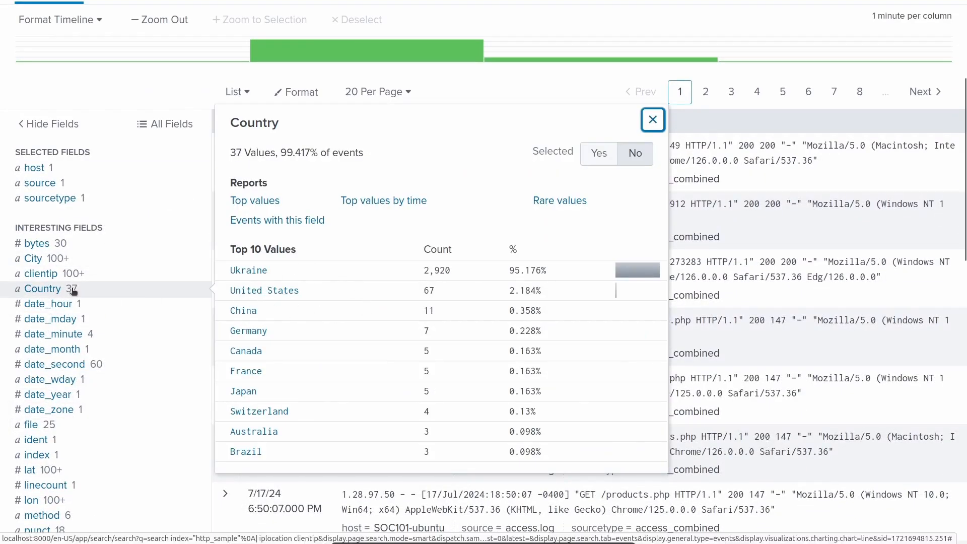
{"action": "left_click", "coordinate": [32, 258]}
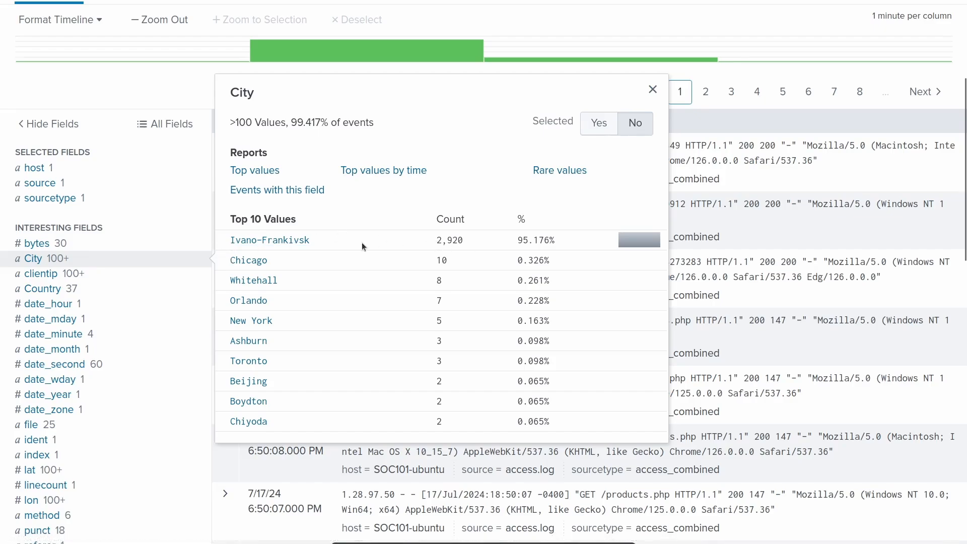
{"action": "key", "text": "Escape"}
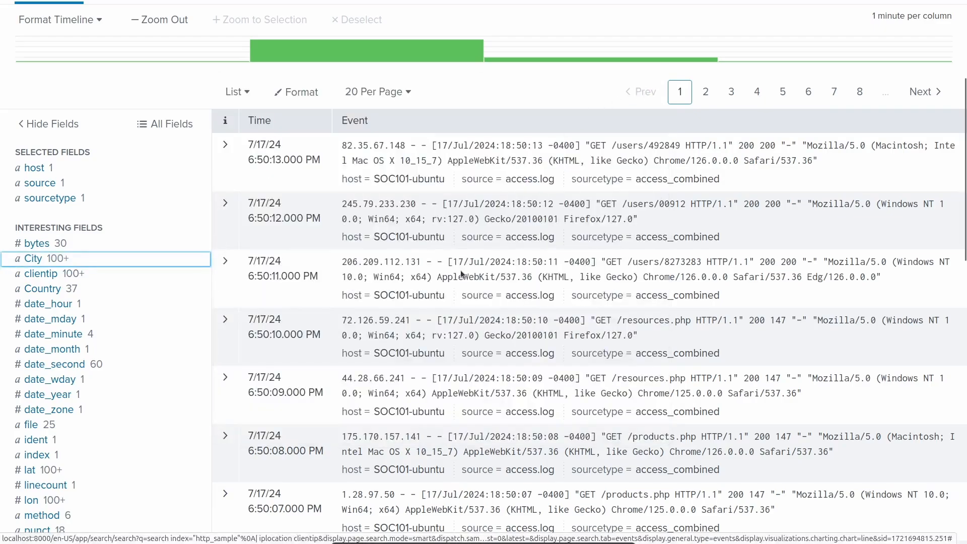
{"action": "scroll", "coordinate": [416, 240], "scroll_direction": "up", "scroll_amount": 4}
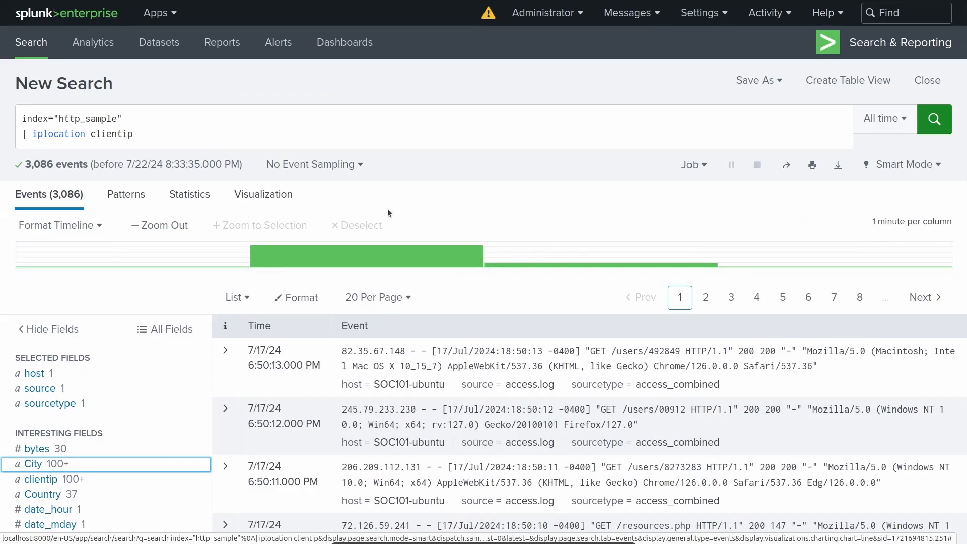
- Add a "| table _time, clientip, Country, City, uri" line below the iplocation line and run the query
{"action": "left_click", "coordinate": [239, 135]}
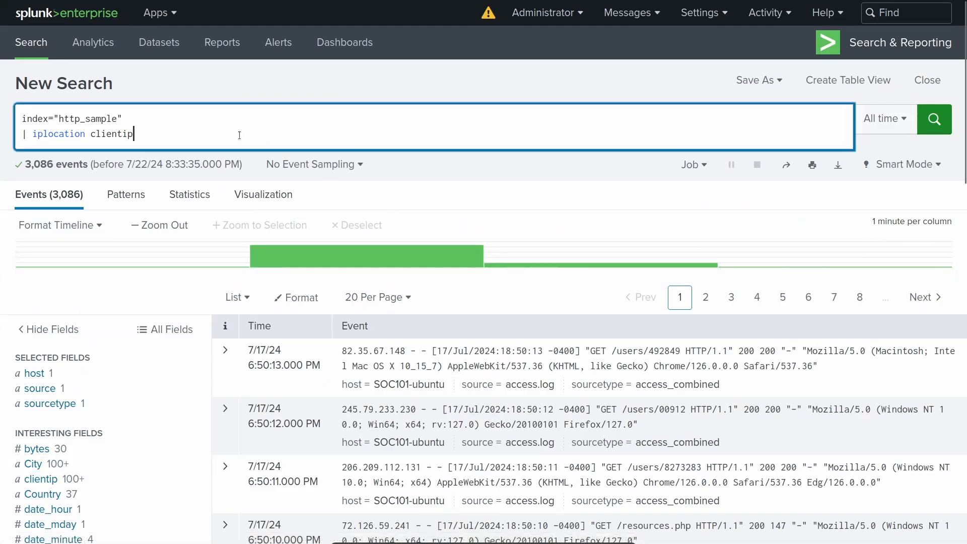
{"action": "key", "text": "shift+Return"}
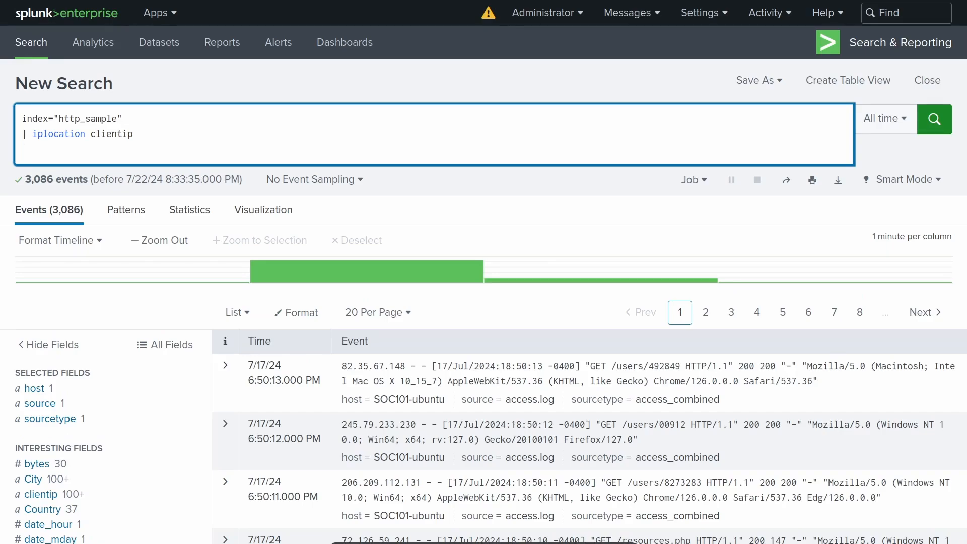
{"action": "type", "text": "| table "}
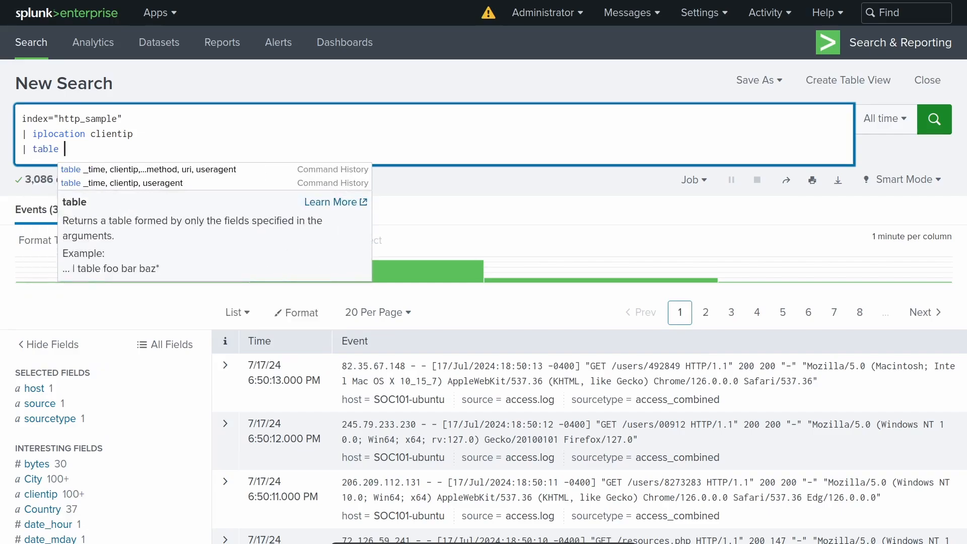
{"action": "type", "text": "_time, "}
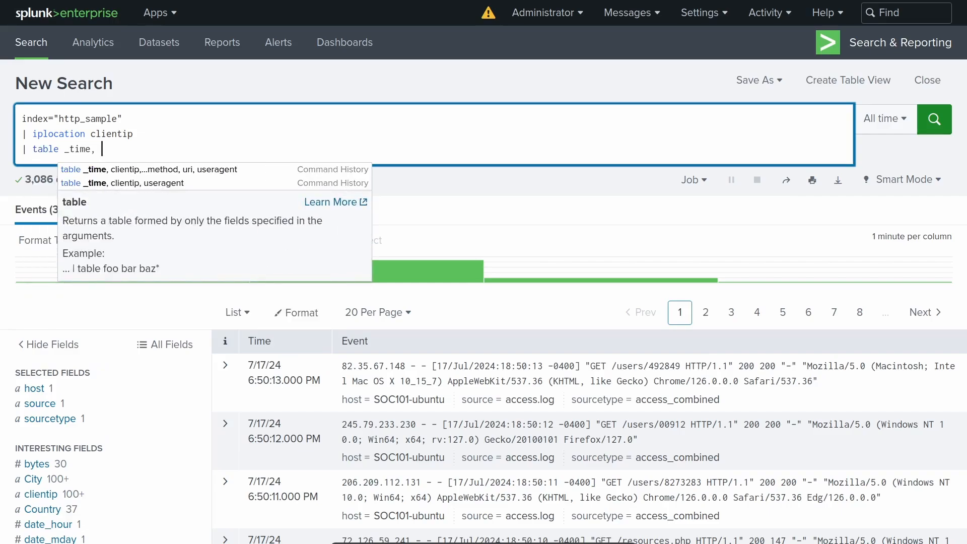
{"action": "type", "text": "clie"}
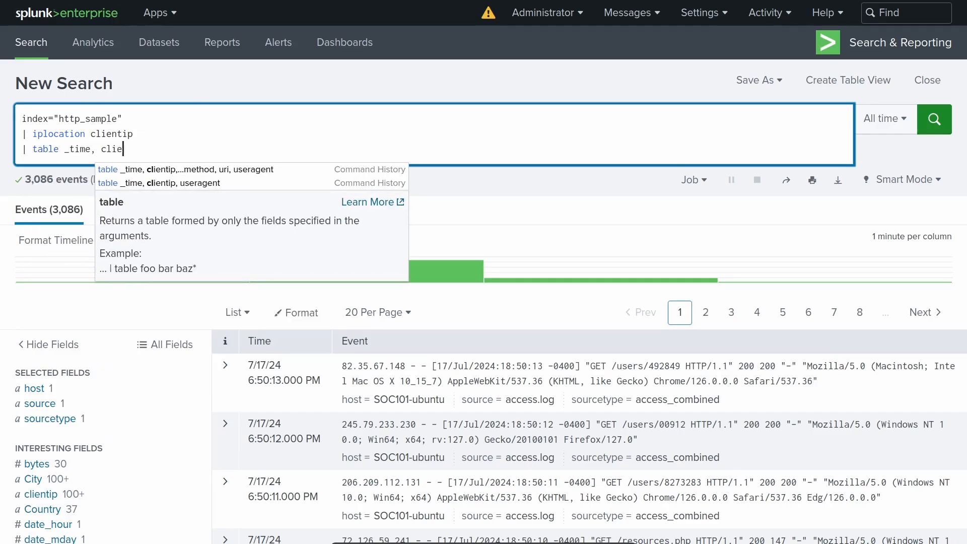
{"action": "type", "text": "ntip, Country, Ci"}
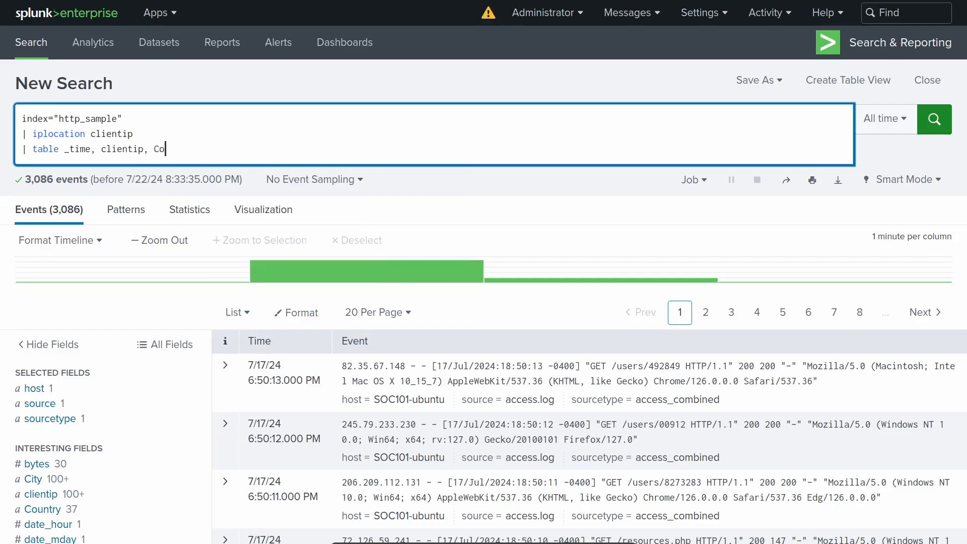
{"action": "type", "text": "ty, uri"}
{"action": "key", "text": "Return"}
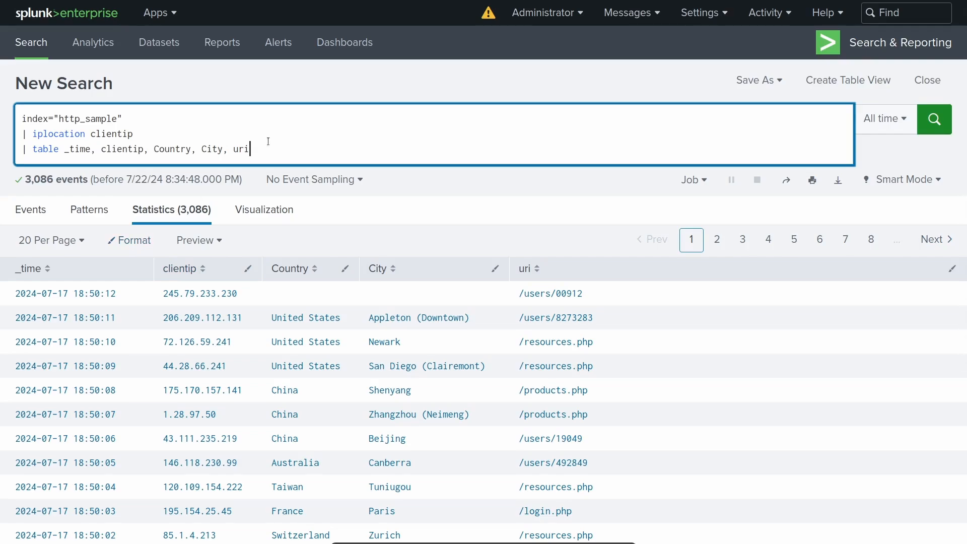
- Replace the table line with "| geostats count by Country" and run the query
{"action": "left_click_drag", "start_coordinate": [251, 149], "coordinate": [22, 151]}
{"action": "key", "text": "BackSpace"}
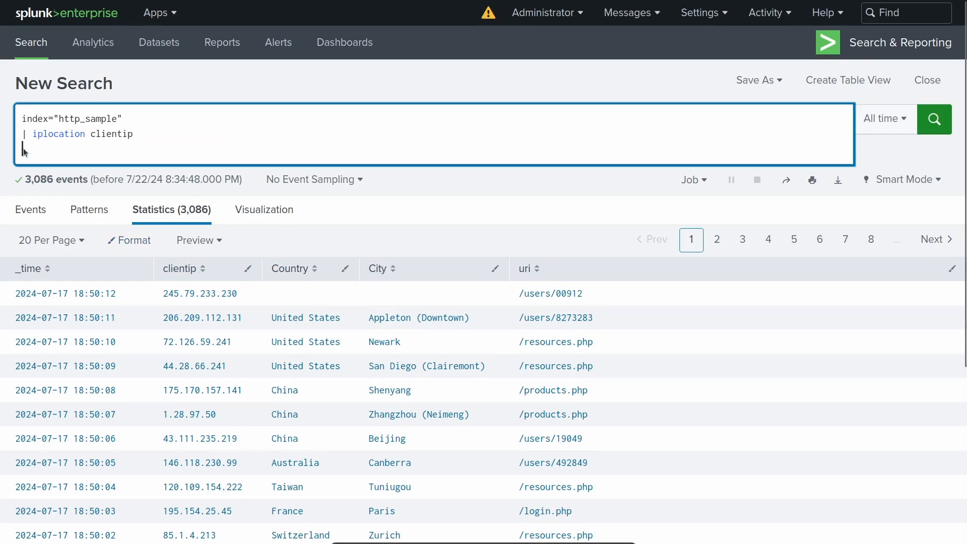
{"action": "type", "text": "| geost"}
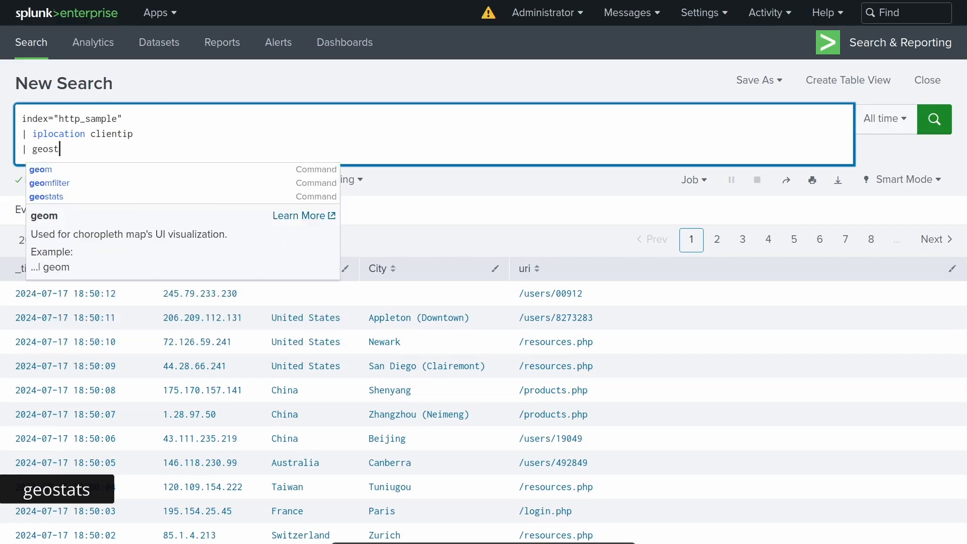
{"action": "type", "text": "ats"}
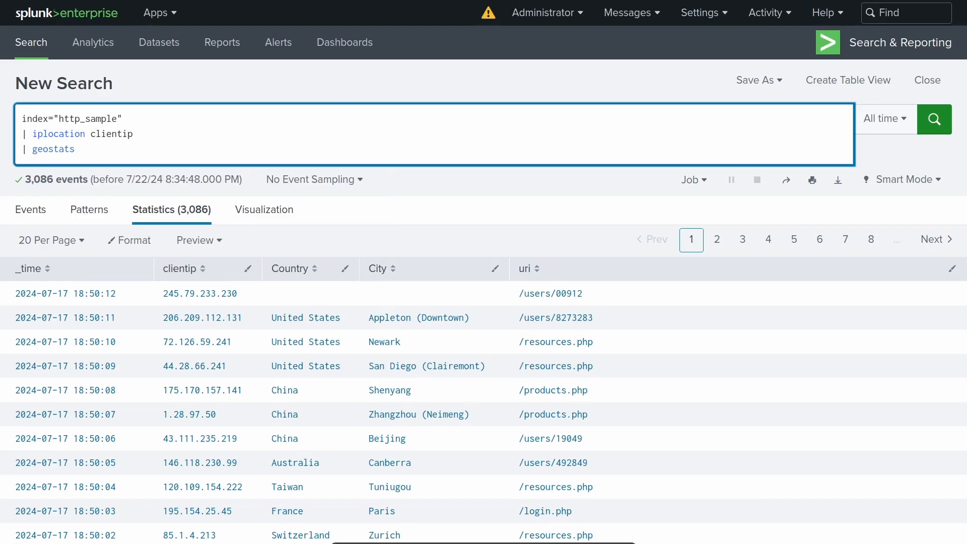
{"action": "type", "text": "count by Country"}
{"action": "key", "text": "Return"}
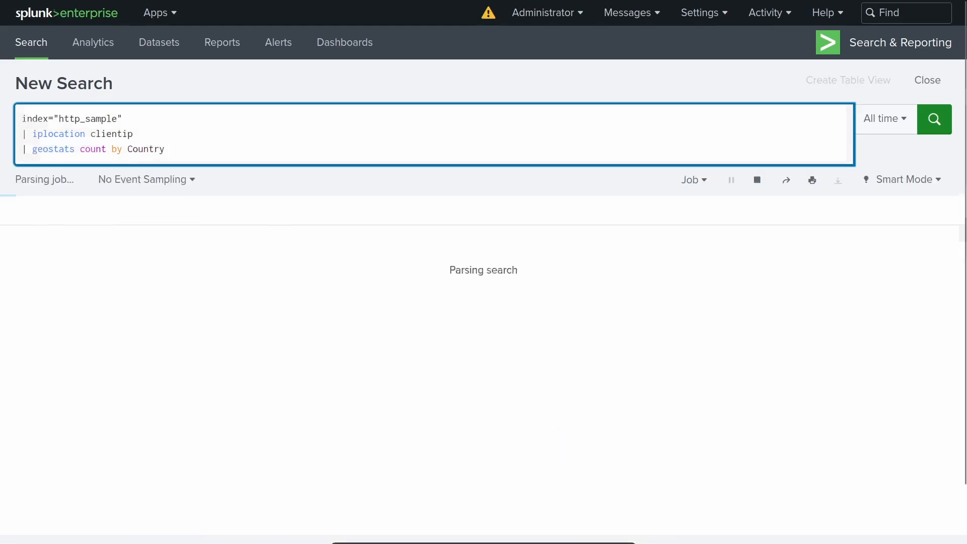
- Visualize the geostats results as a Cluster Map and inspect the data points over North America
{"action": "left_click", "coordinate": [248, 208]}
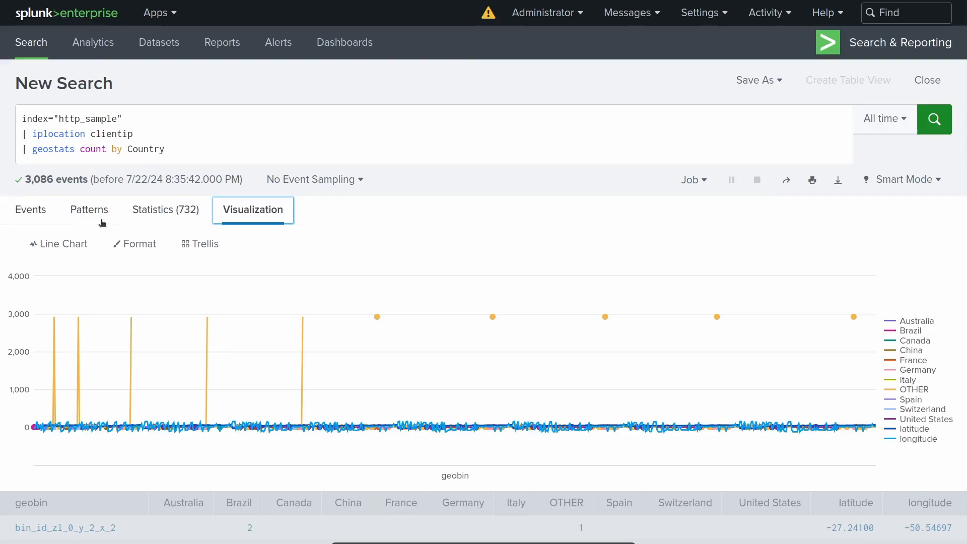
{"action": "left_click", "coordinate": [54, 243]}
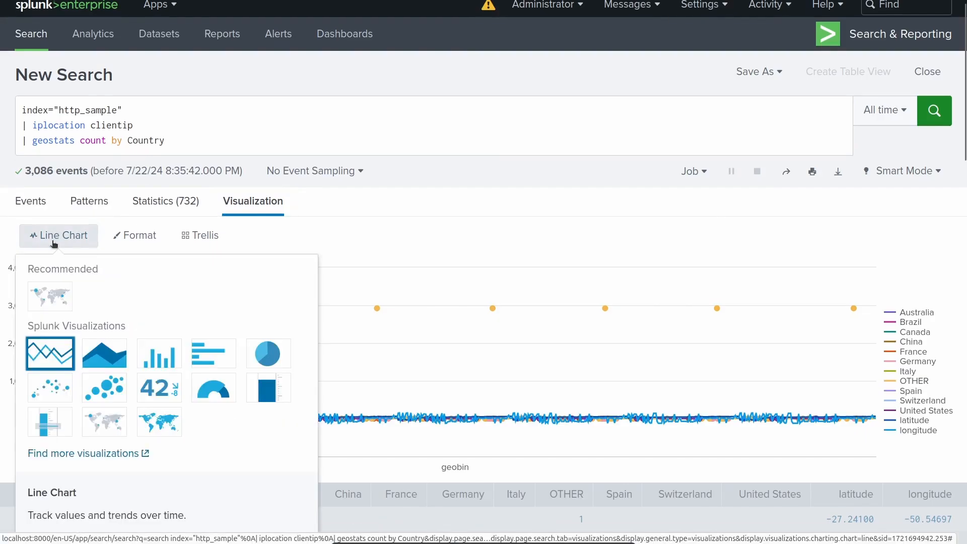
{"action": "left_click", "coordinate": [50, 295]}
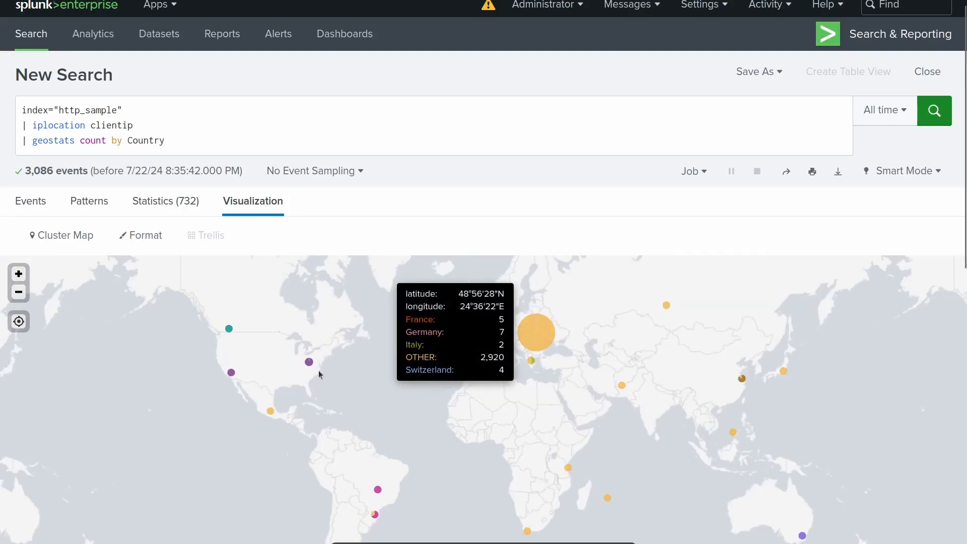
{"action": "mouse_move", "coordinate": [310, 365]}
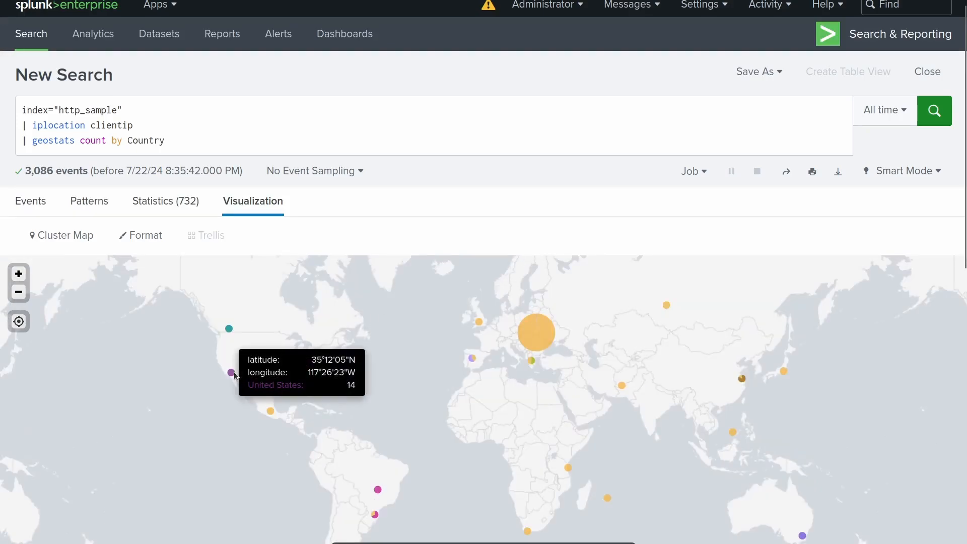
{"action": "mouse_move", "coordinate": [230, 333]}
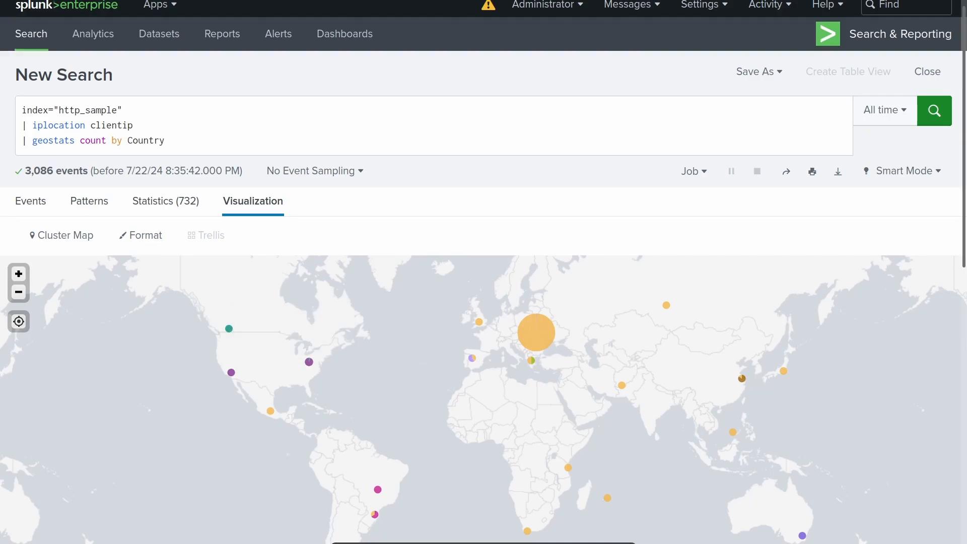